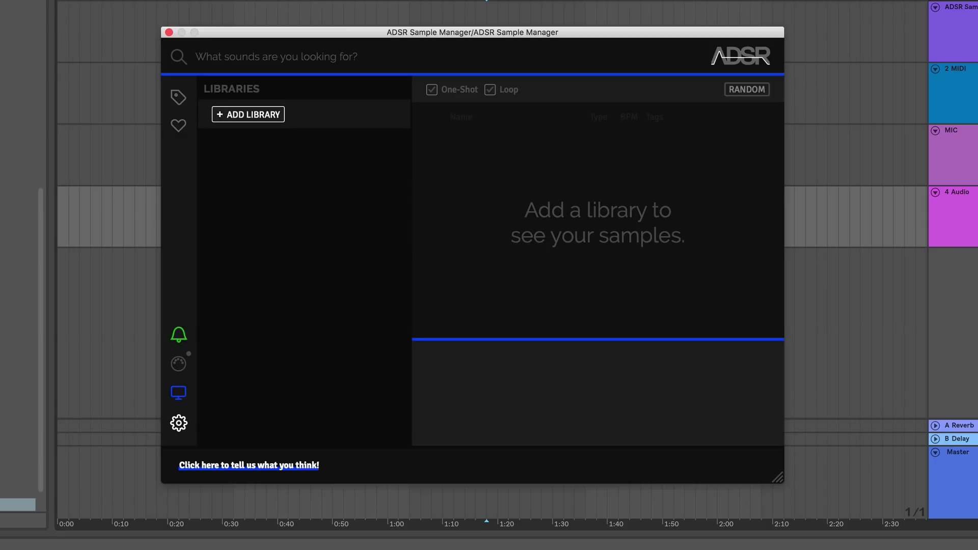
Add the Echo Sound Works Grey folder from ADSR SAMPLE MANAGER VIDEO as a library
click(250, 113)
click(219, 267)
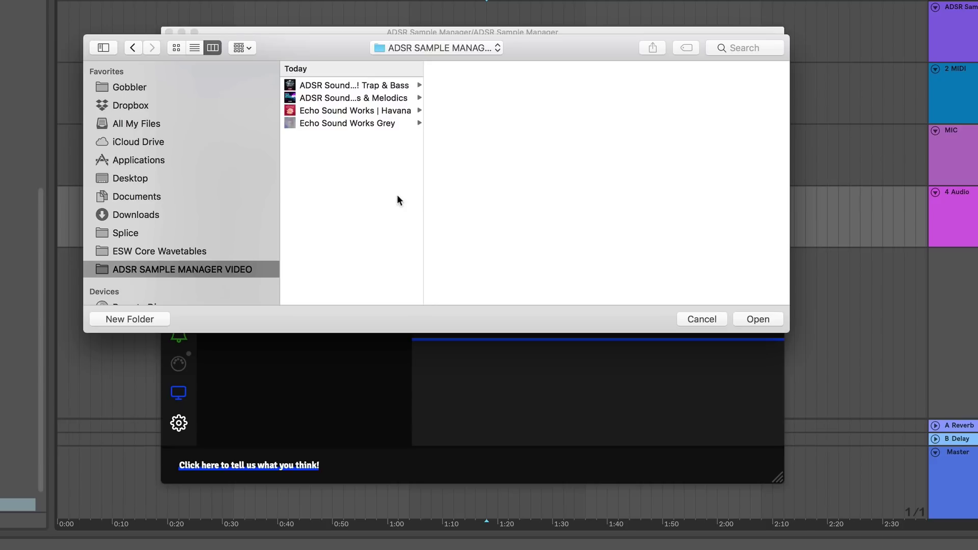
drag(424, 190, 536, 185)
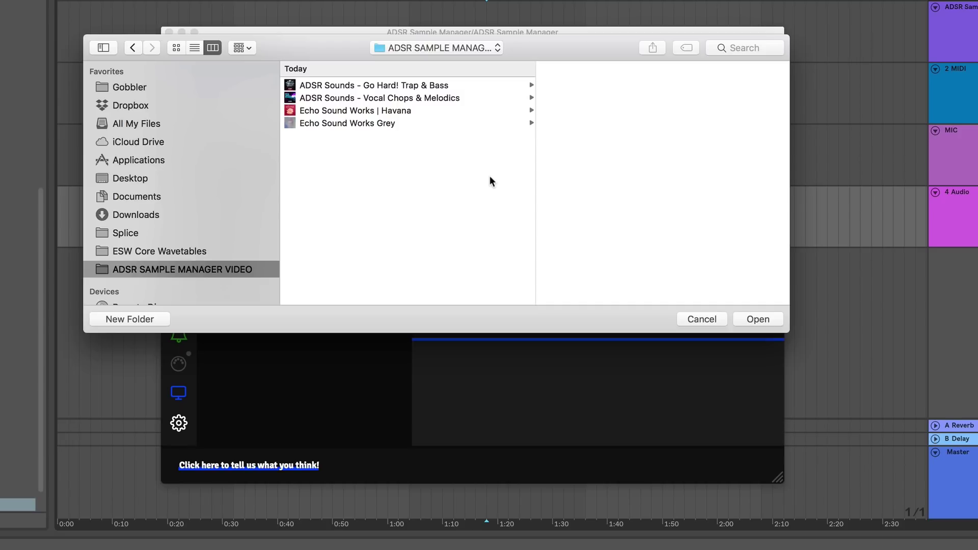
click(348, 122)
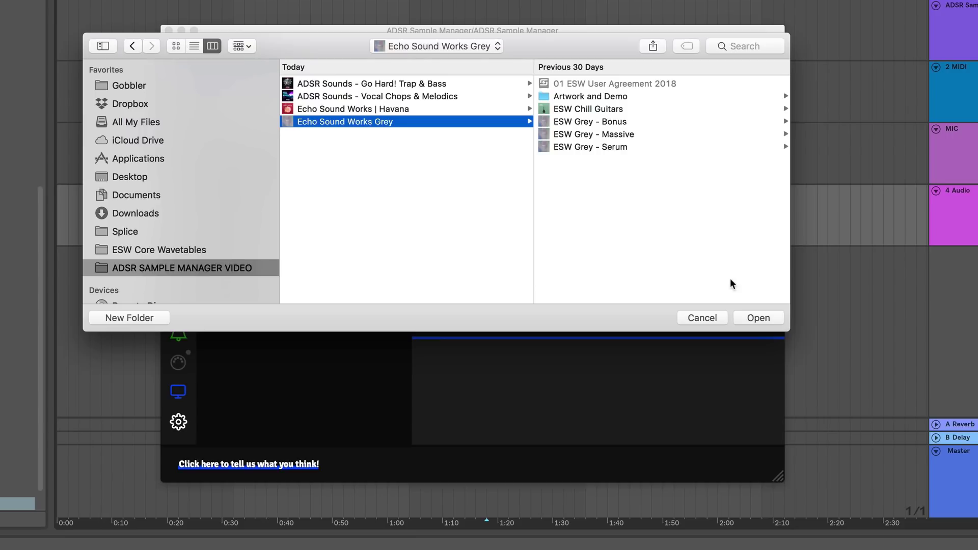
click(759, 319)
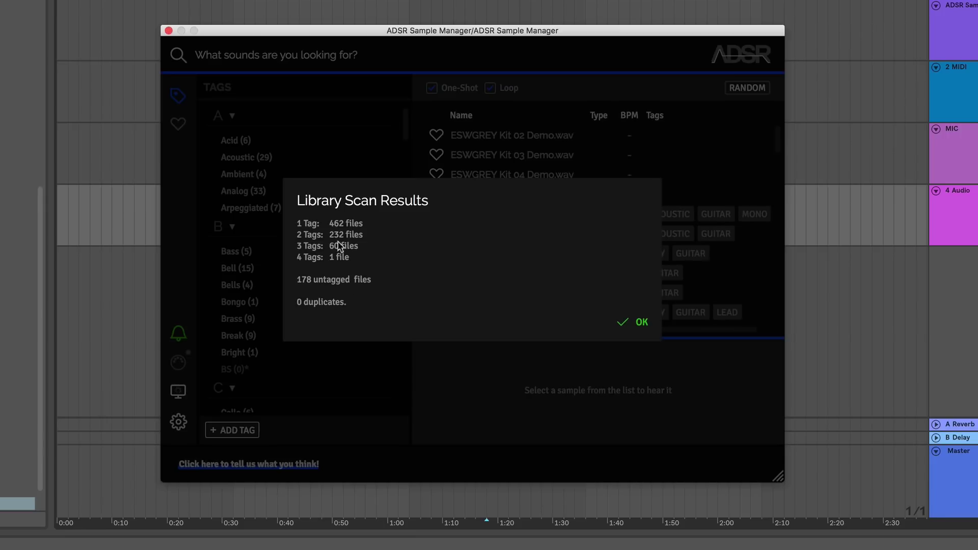
Dismiss the scan results, then preview and stop the 01 - ESW Acoustic Guitar Mono - 95 BPM loop
click(642, 323)
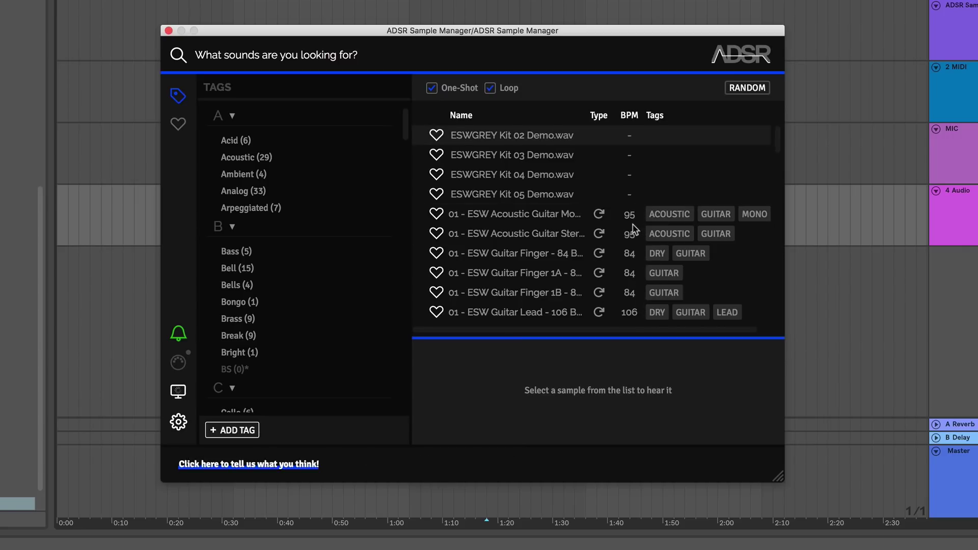
click(624, 214)
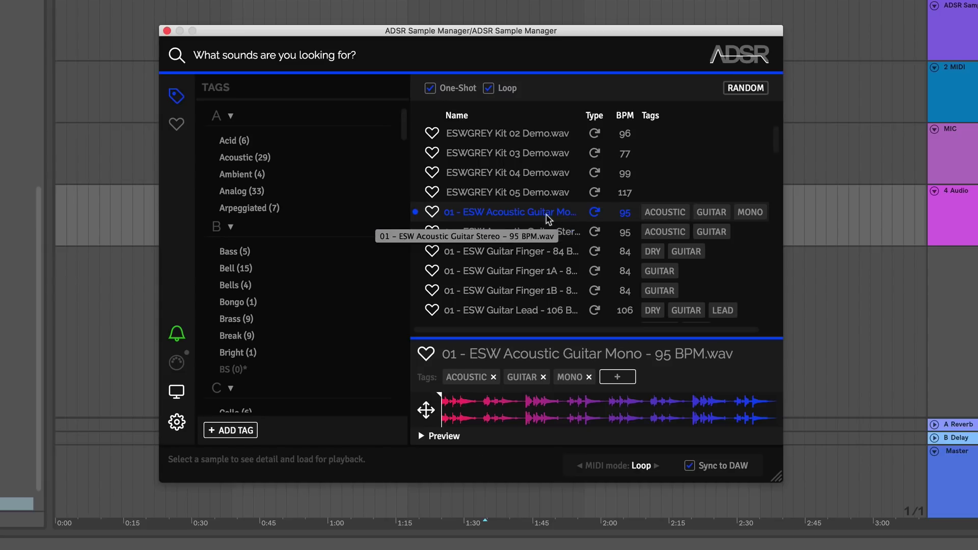
click(547, 214)
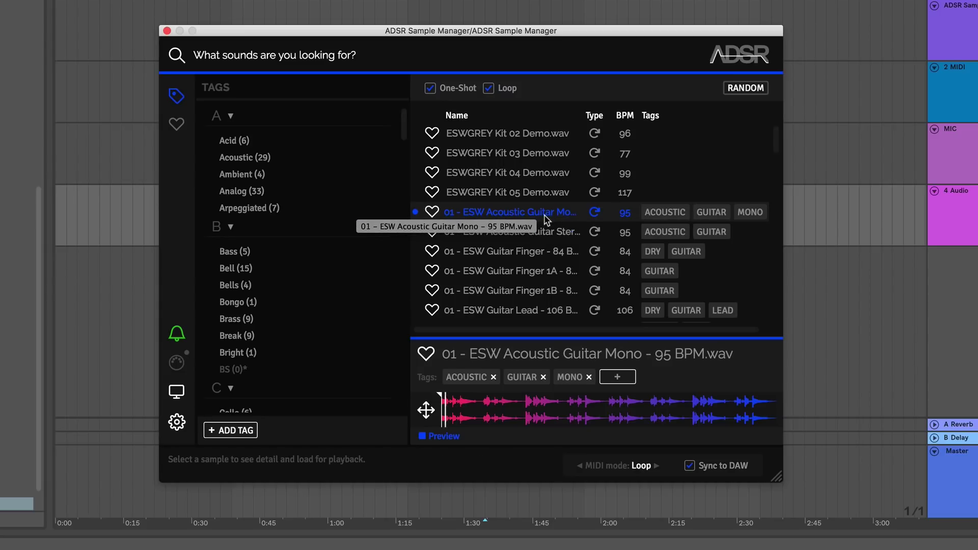
click(434, 431)
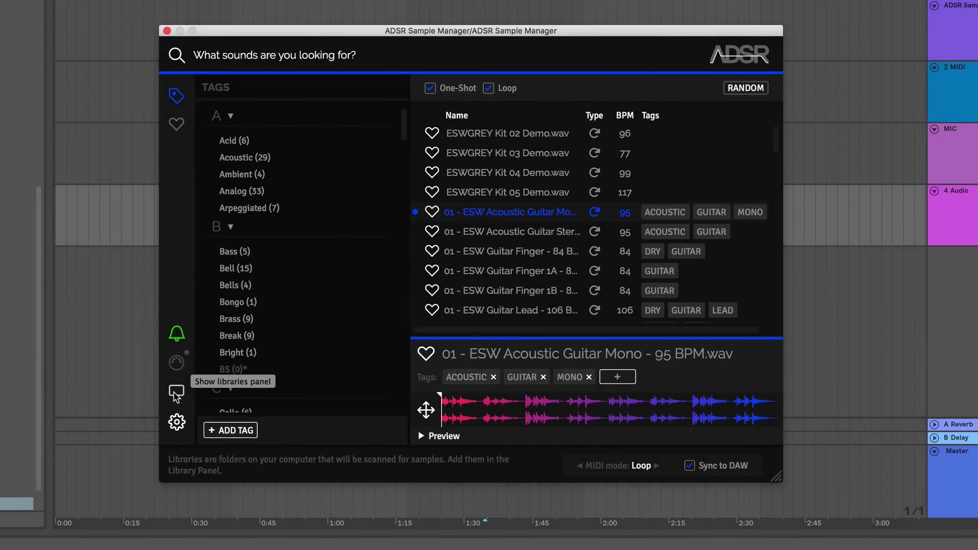
Add Vocal Chops & Melodics > Vocal One-Shots as a library and dismiss the scan results
click(176, 392)
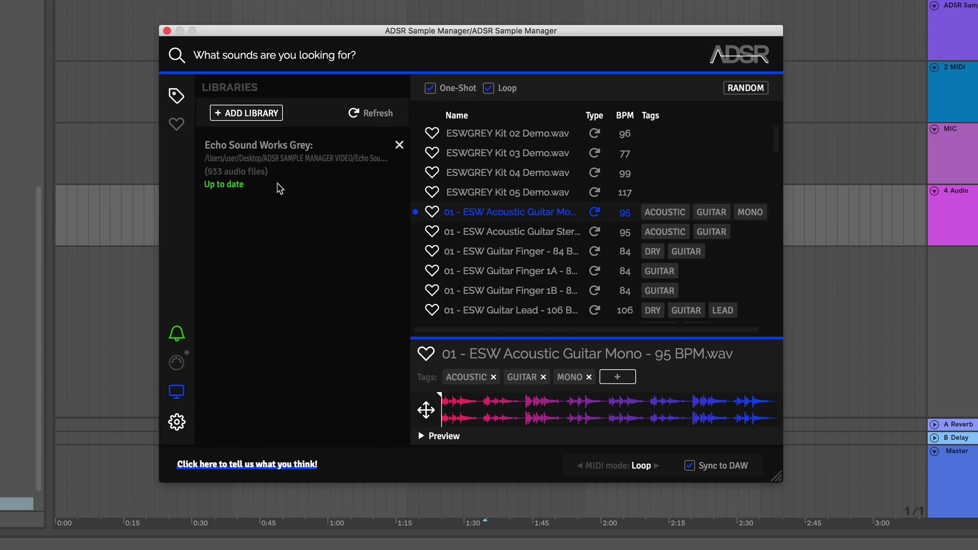
click(243, 112)
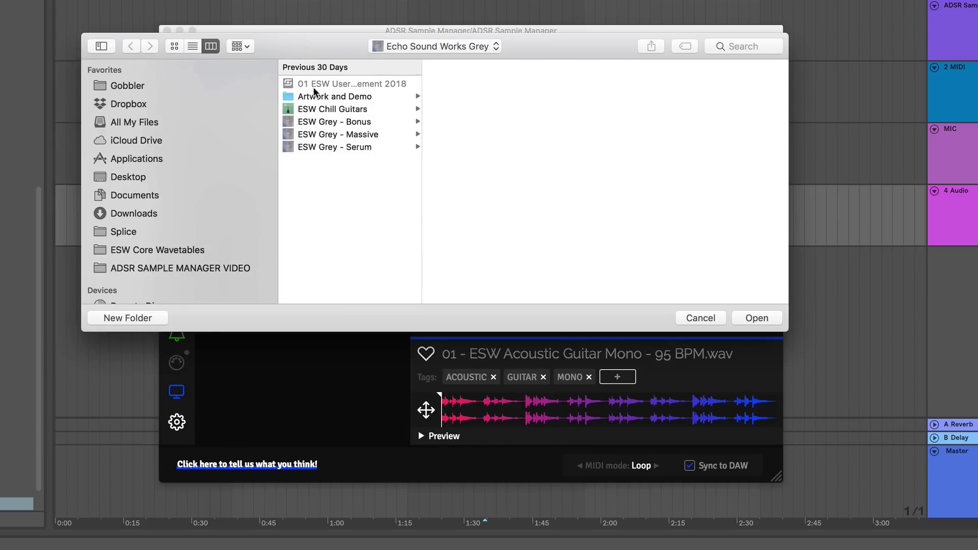
click(166, 270)
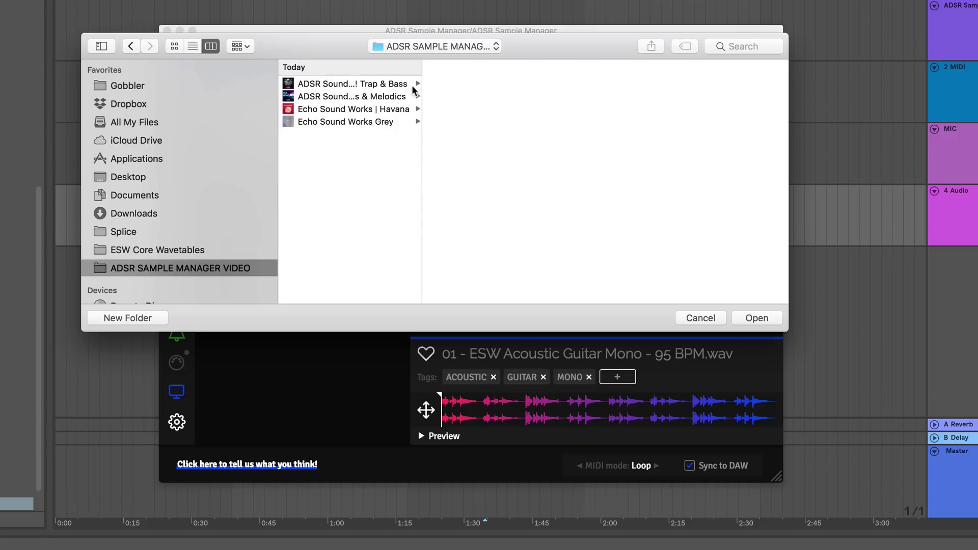
drag(419, 91, 553, 75)
click(376, 97)
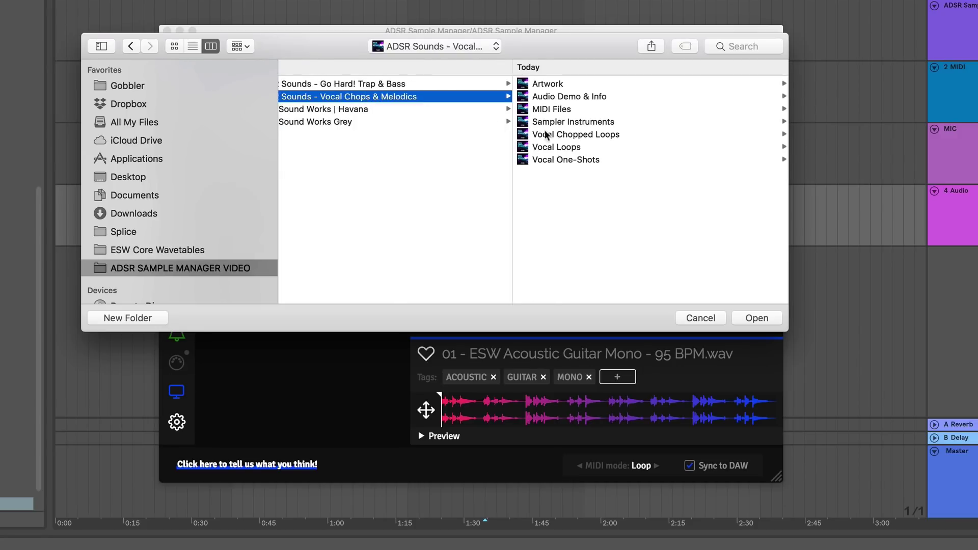
click(594, 162)
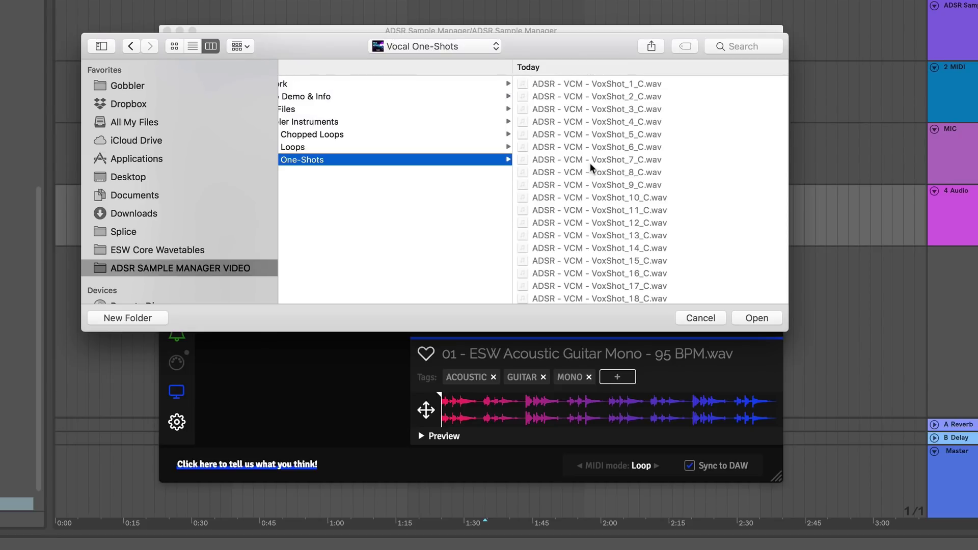
scroll(494, 197, left, 5)
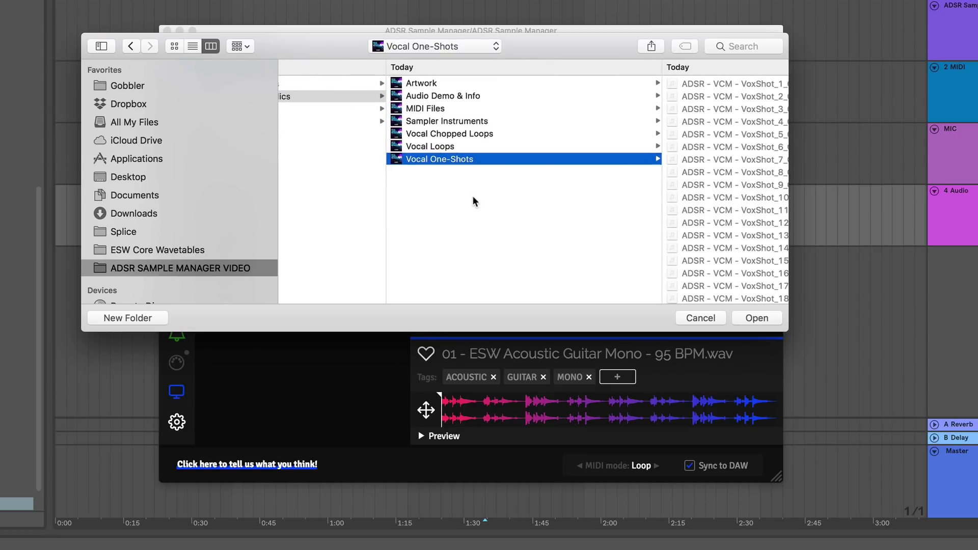
scroll(476, 203, right, 1)
click(757, 318)
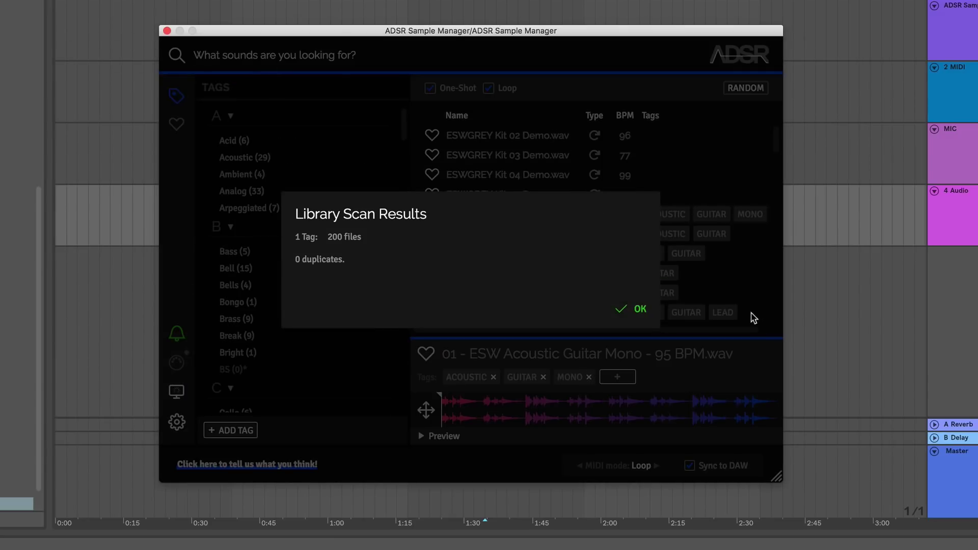
click(649, 314)
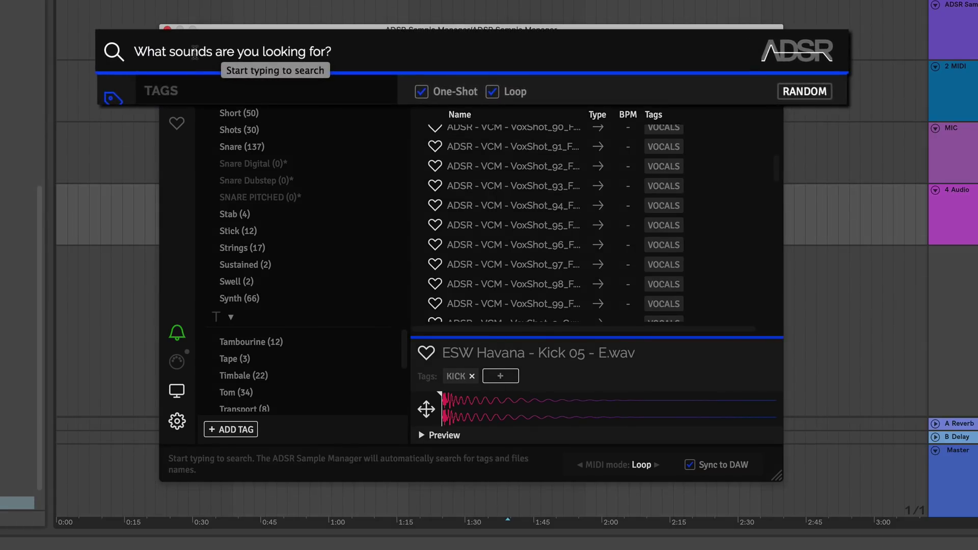
Filter samples by a Kick tag, hide loops, and turn off Sync to DAW
click(232, 53)
text(Kick)
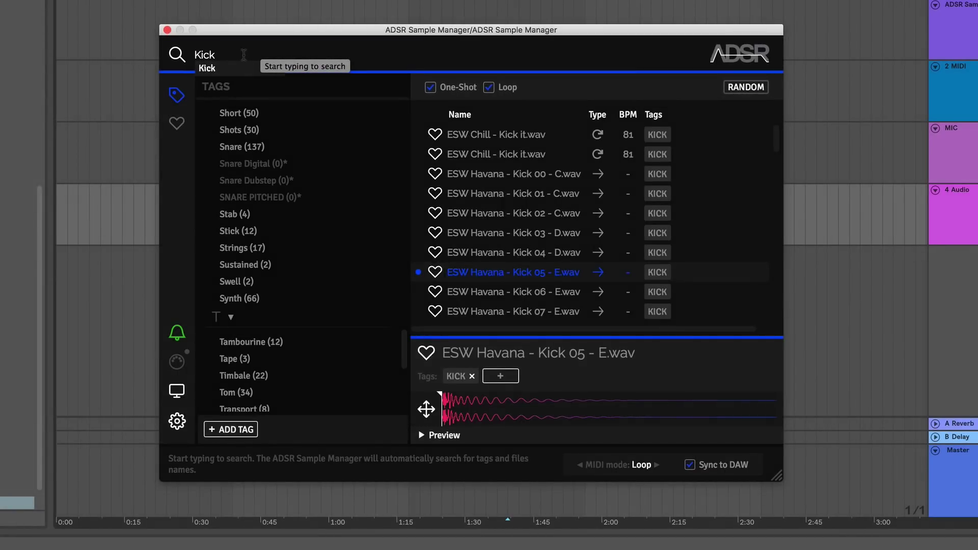
key(Return)
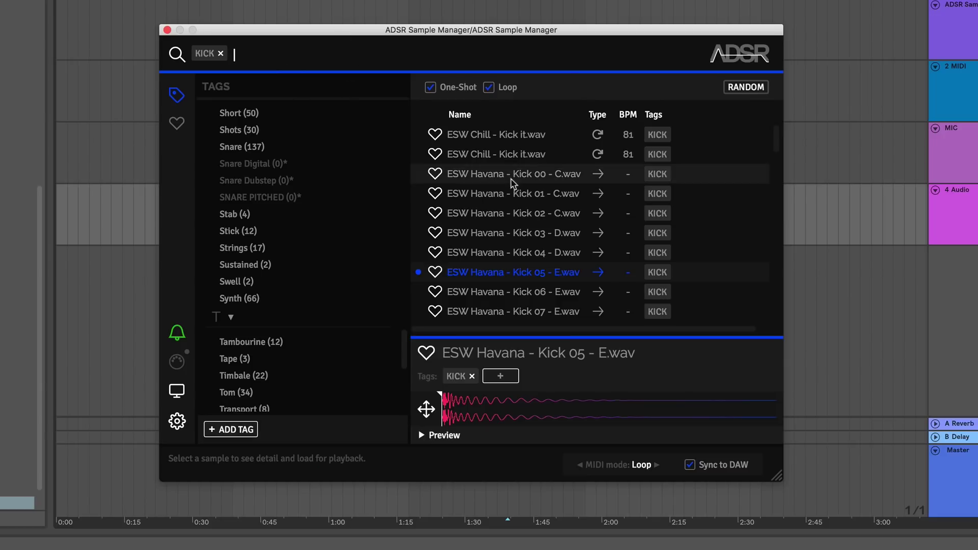
scroll(474, 227, down, 10)
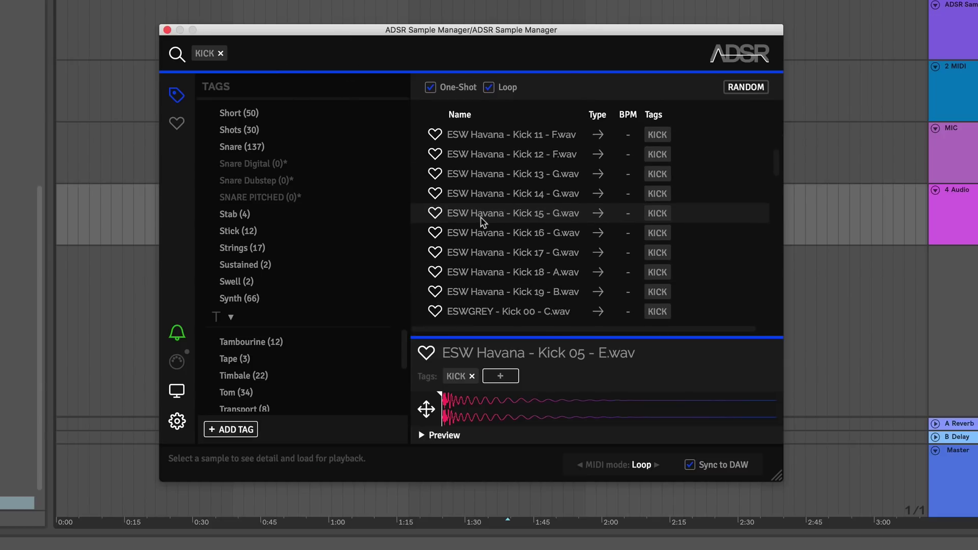
scroll(482, 222, down, 5)
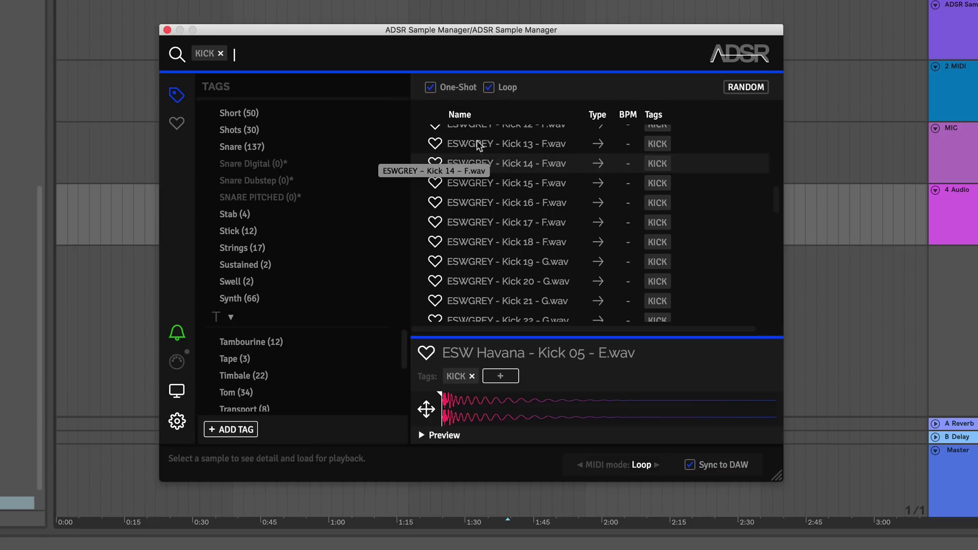
scroll(448, 230, up, 1)
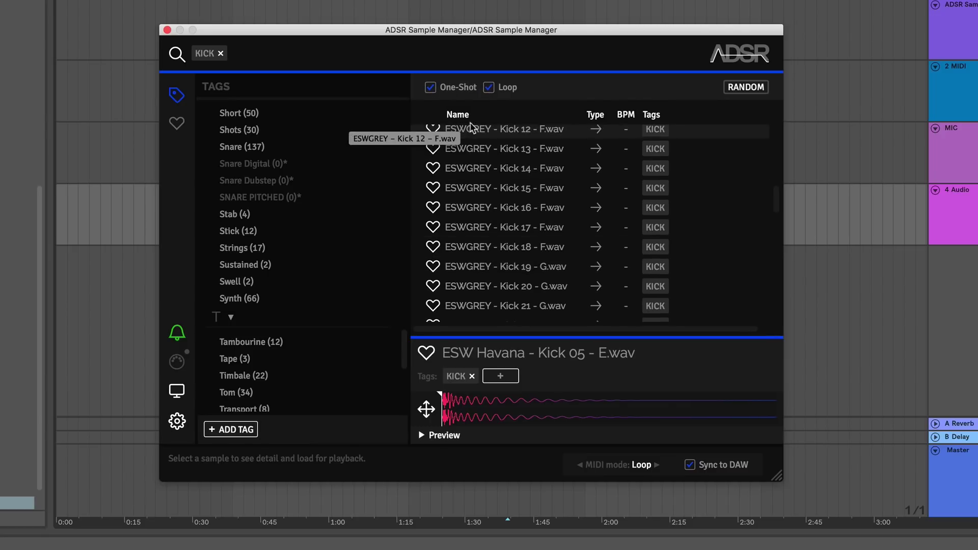
click(487, 94)
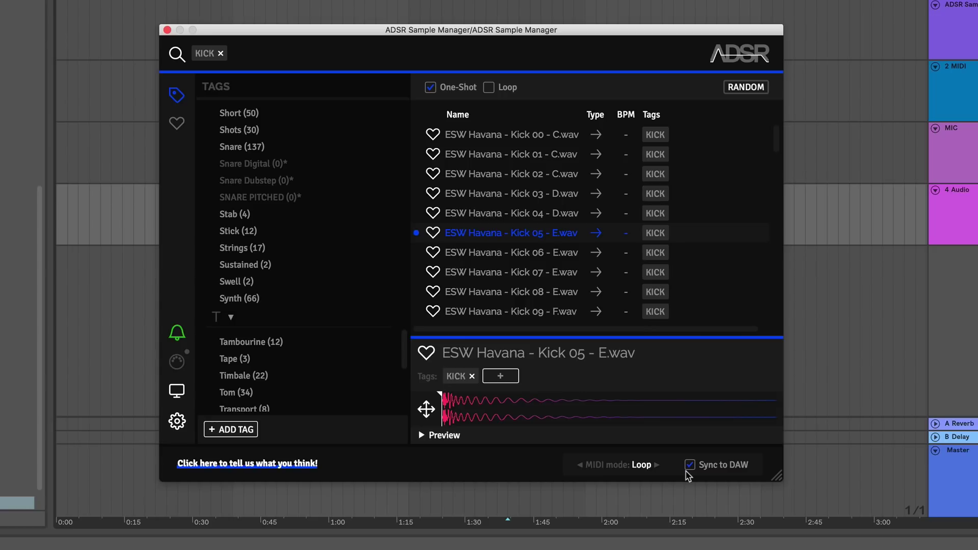
click(690, 465)
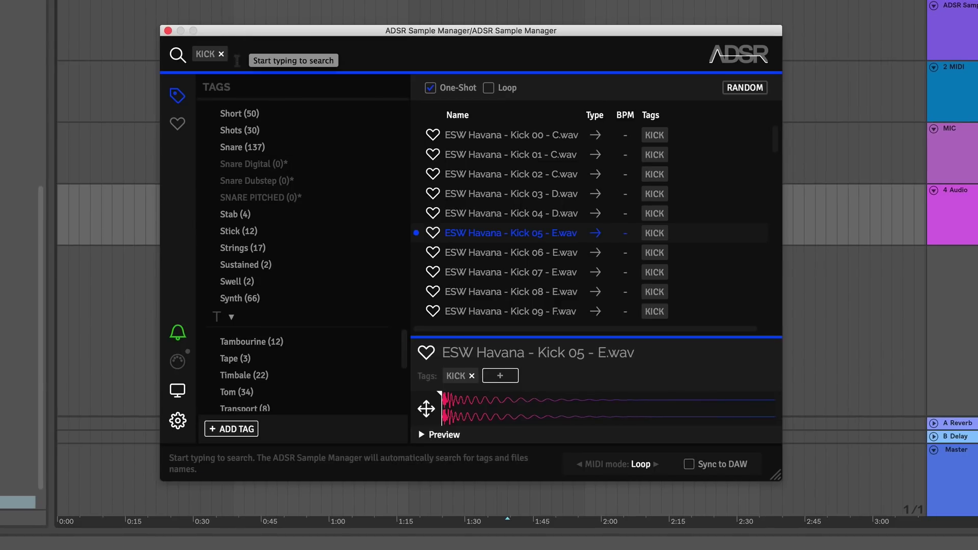
Add the VOCALS tag to the search filter
scroll(240, 199, down, 3)
scroll(242, 202, down, 3)
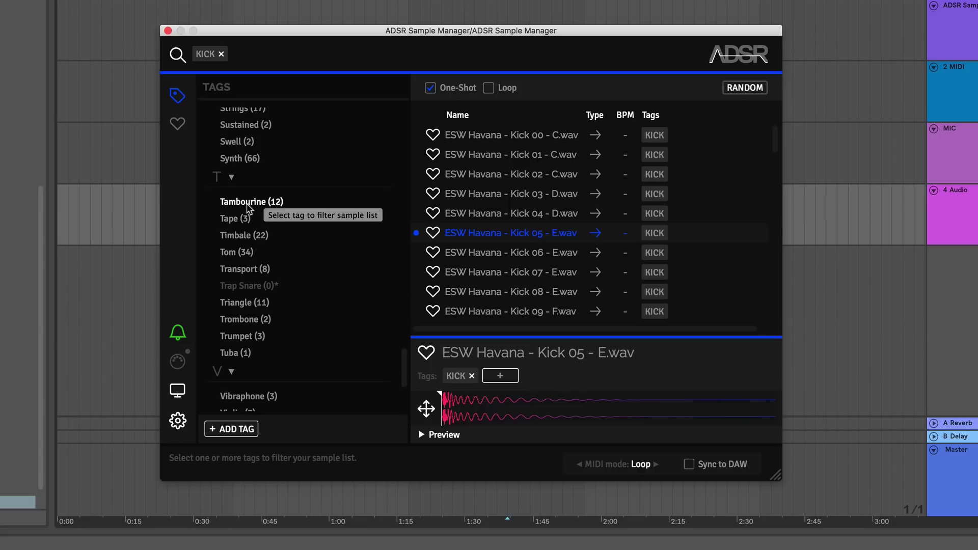
scroll(246, 203, down, 3)
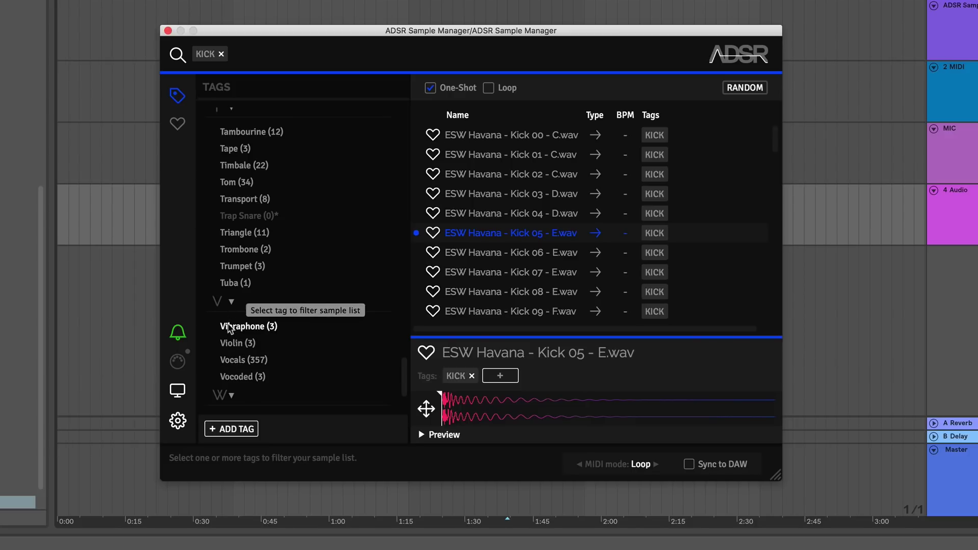
click(237, 361)
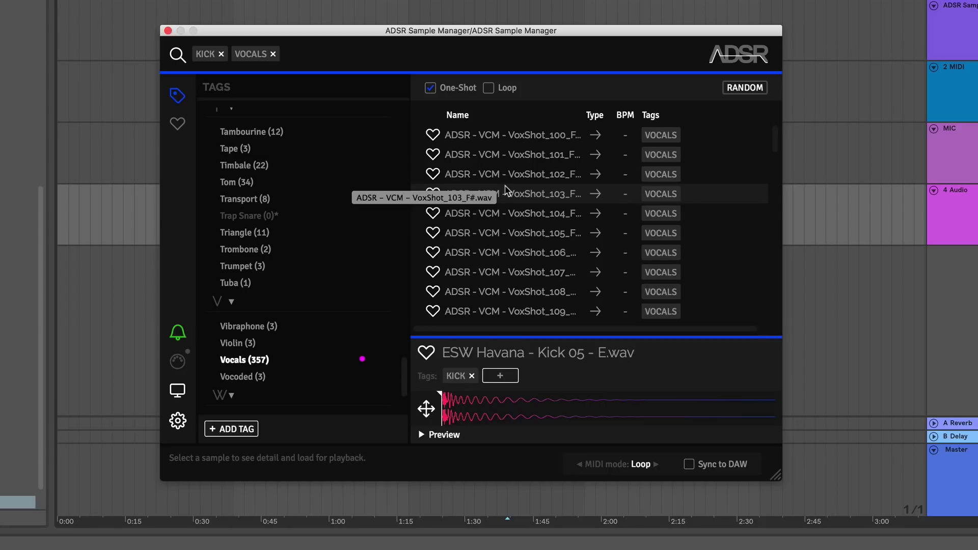
Audition several vocal one-shot samples in the filtered list
click(527, 140)
click(537, 193)
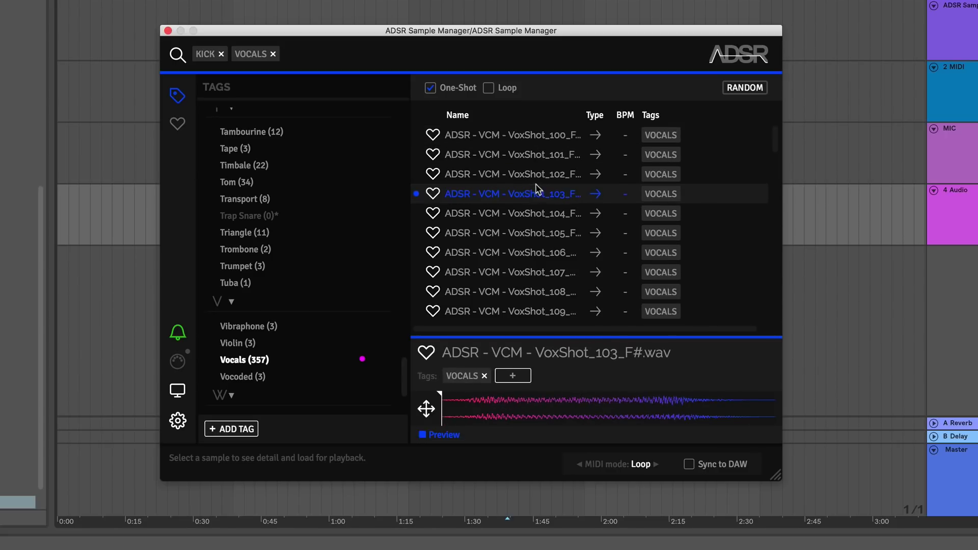
click(536, 233)
scroll(537, 255, down, 3)
click(535, 258)
scroll(535, 310, down, 20)
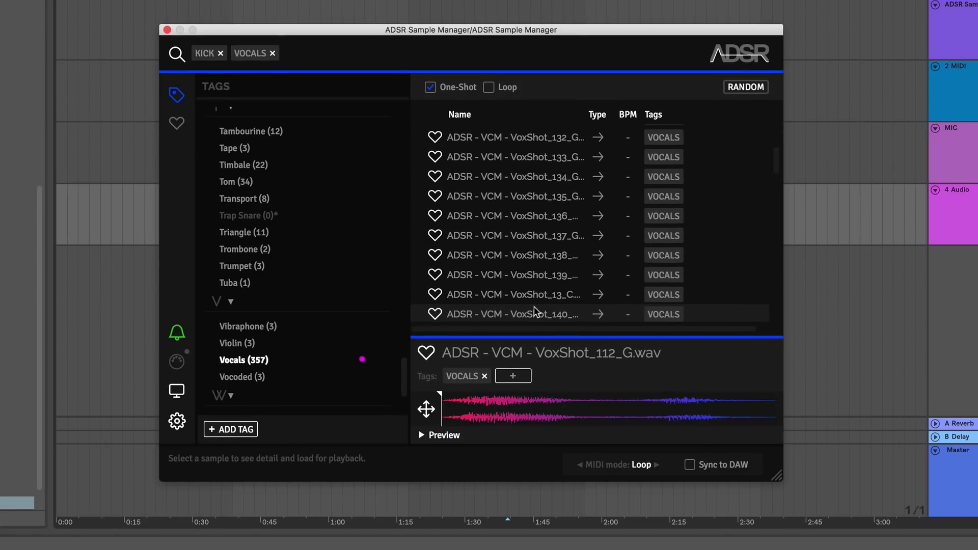
scroll(535, 312, down, 15)
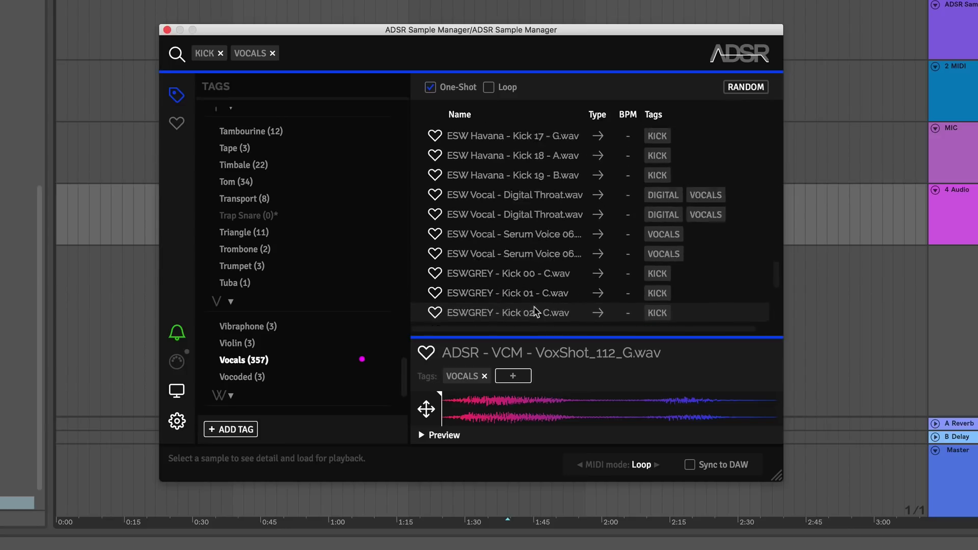
Audition the Fusion kicks, then remove the VOCALS tag so only KICK remains
click(522, 205)
key(Down)
key(Down)
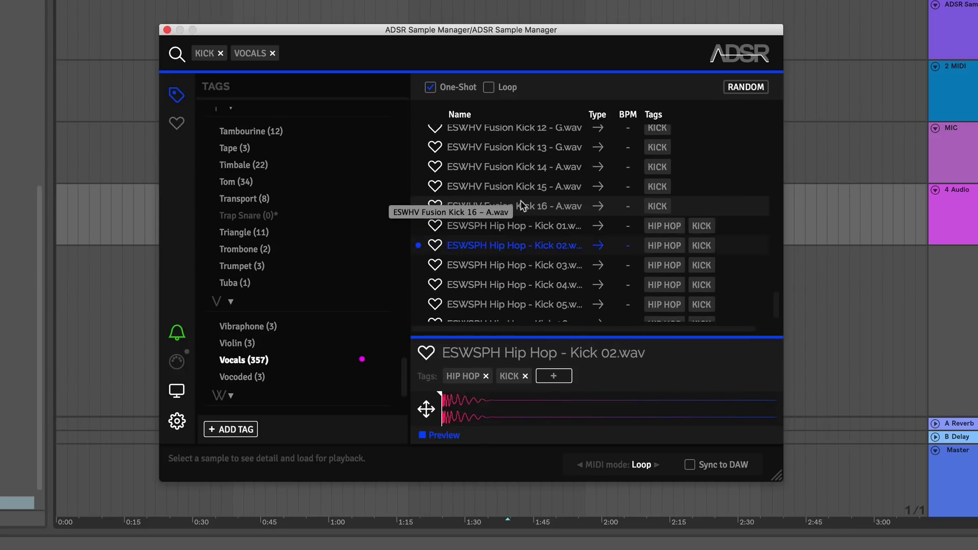
key(Down)
key(Down)
key(BackSpace)
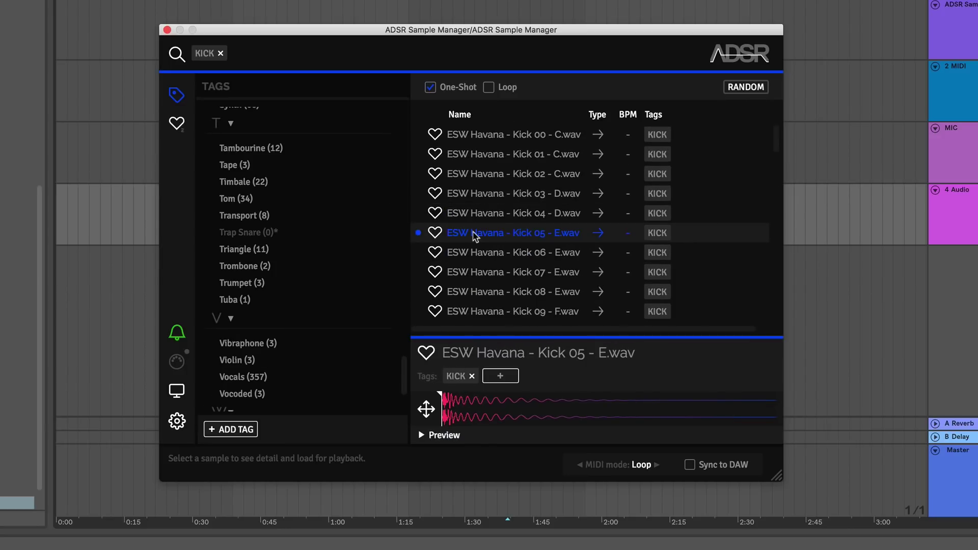
Favourite Havana Kick 05, then audition random kicks with RANDOM, landing on ESWGREY Kick 14
click(434, 232)
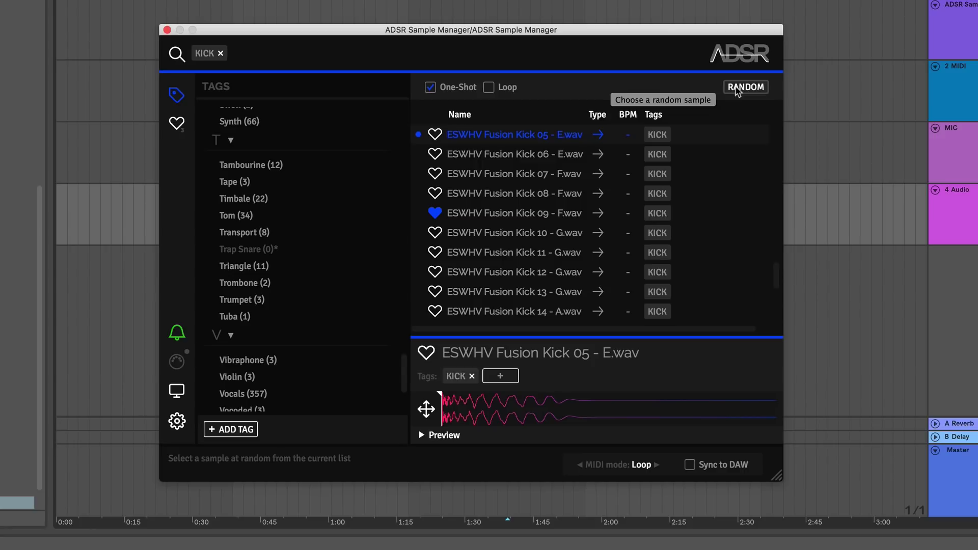
click(735, 86)
click(735, 86)
click(735, 85)
click(735, 86)
click(736, 85)
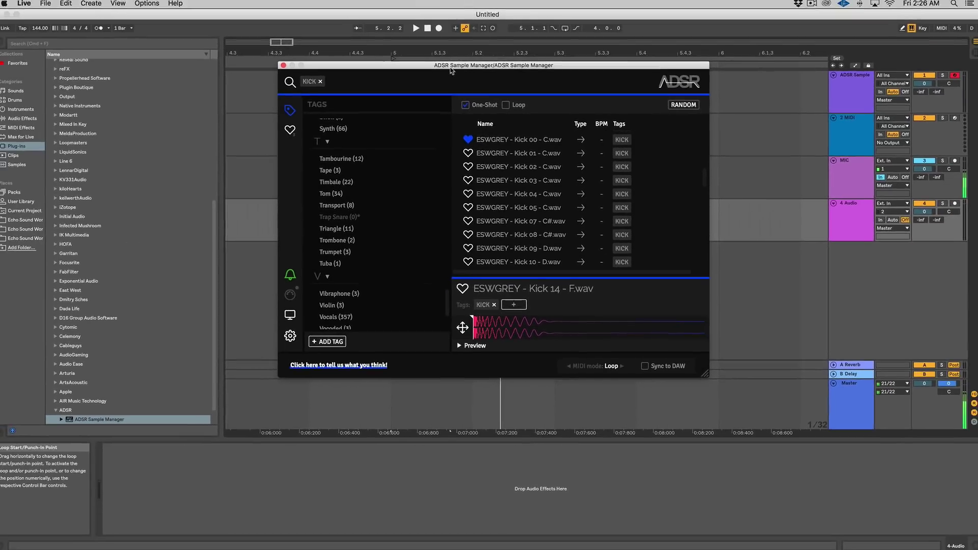
Place ESWGREY - Kick 00 - C on an audio track at bar 5
drag(450, 71, 696, 71)
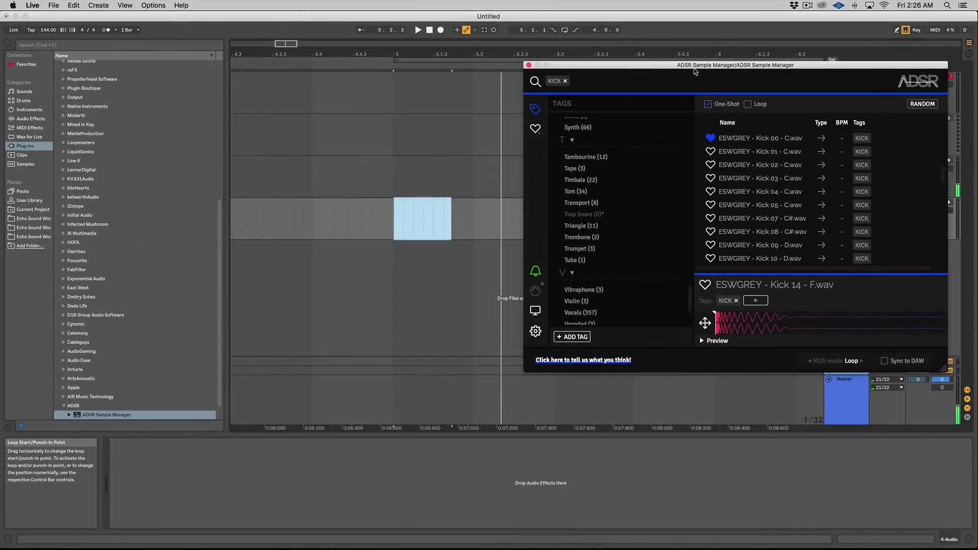
click(735, 141)
drag(731, 145, 398, 217)
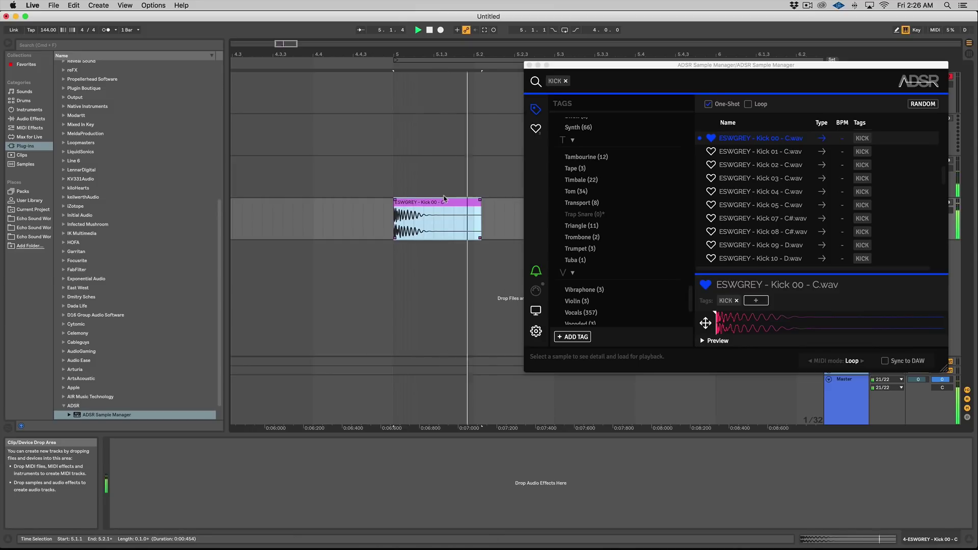
Clear the KICK filter and place ADSR_Clap_Snare_03 on the track below the kick
click(566, 81)
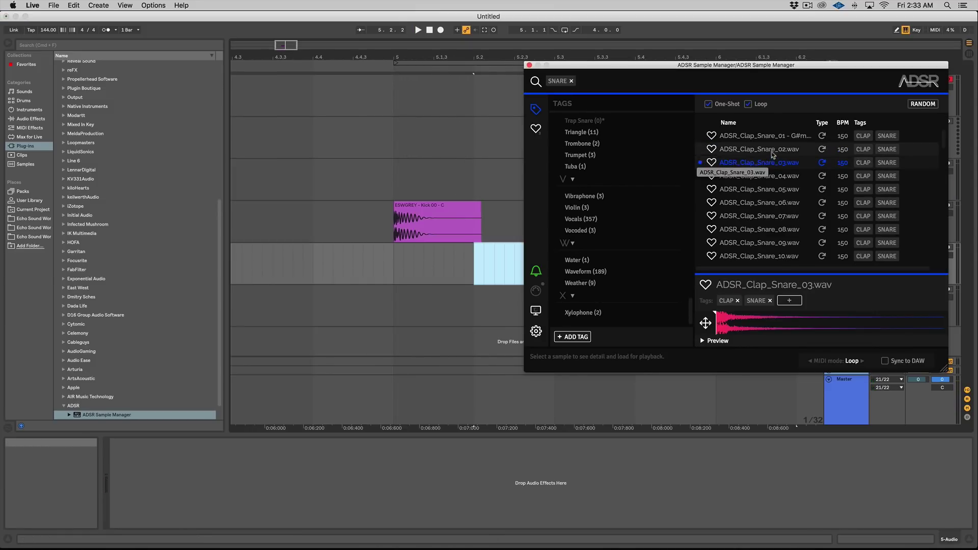
click(764, 163)
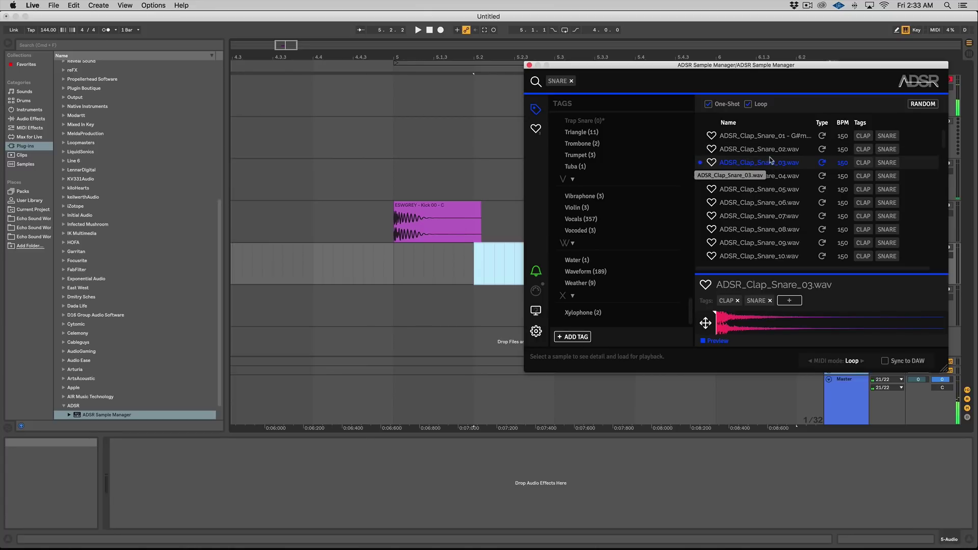
drag(754, 162, 478, 266)
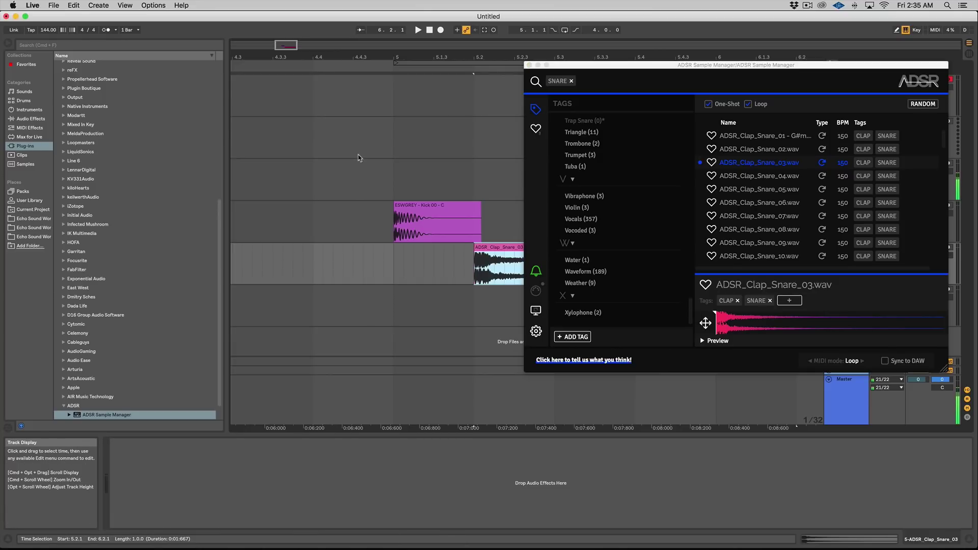
Close the sample manager and play the arrangement from the selected kick clip
click(530, 65)
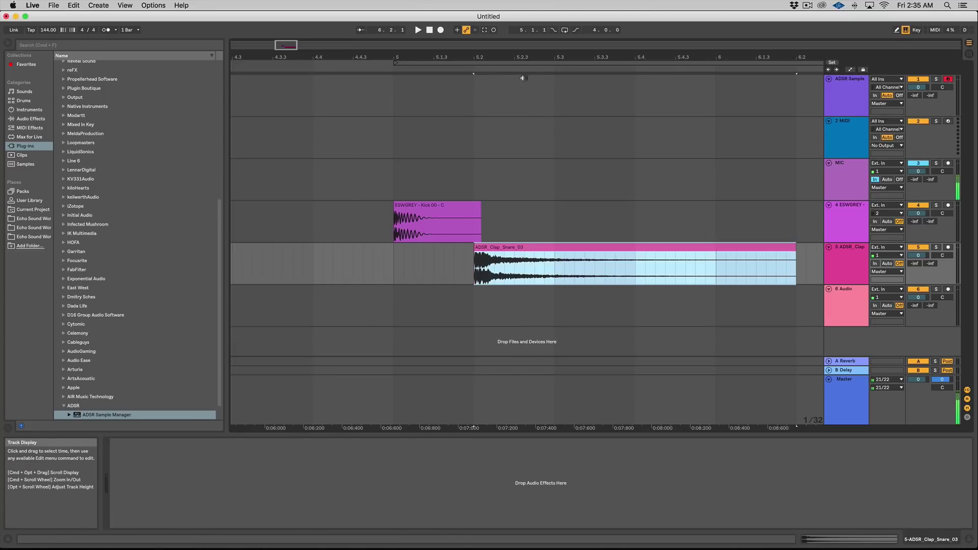
click(438, 226)
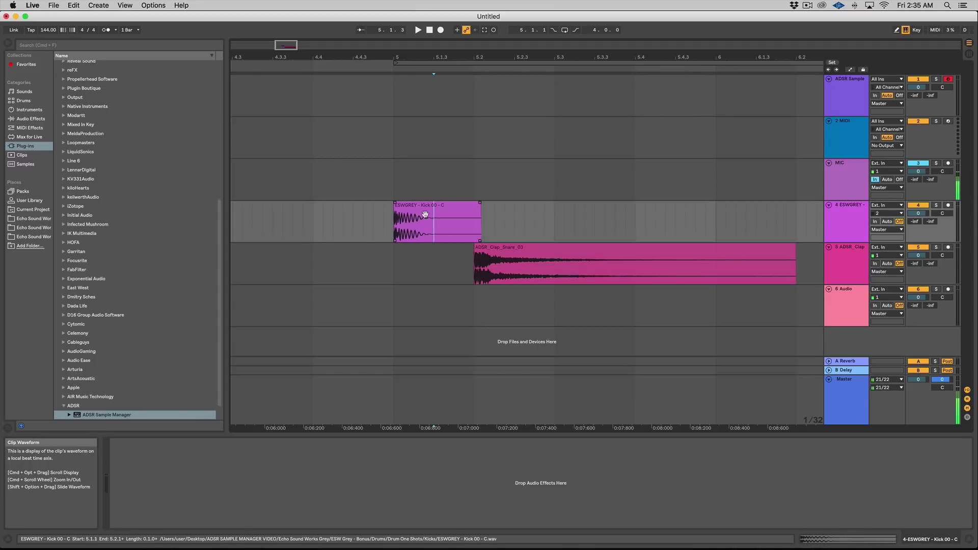
click(413, 205)
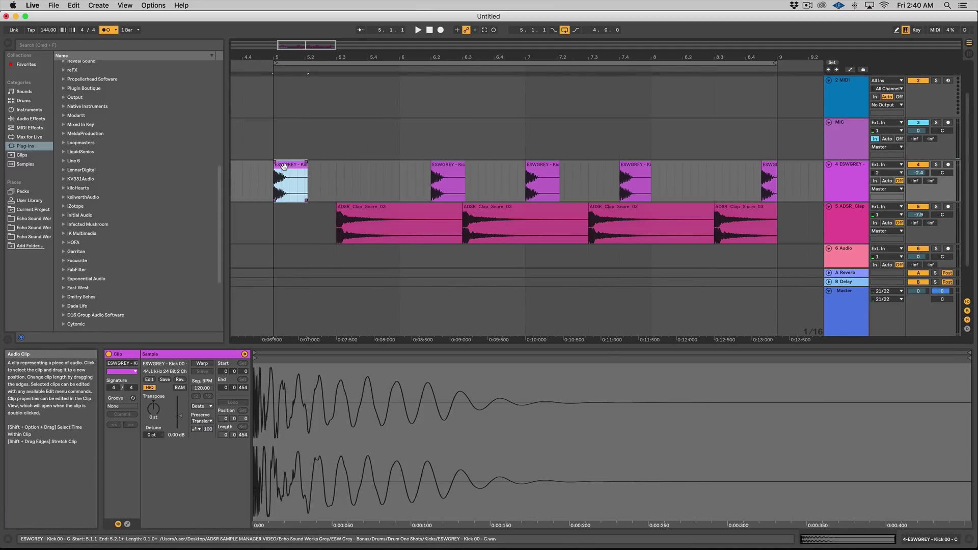
key(space)
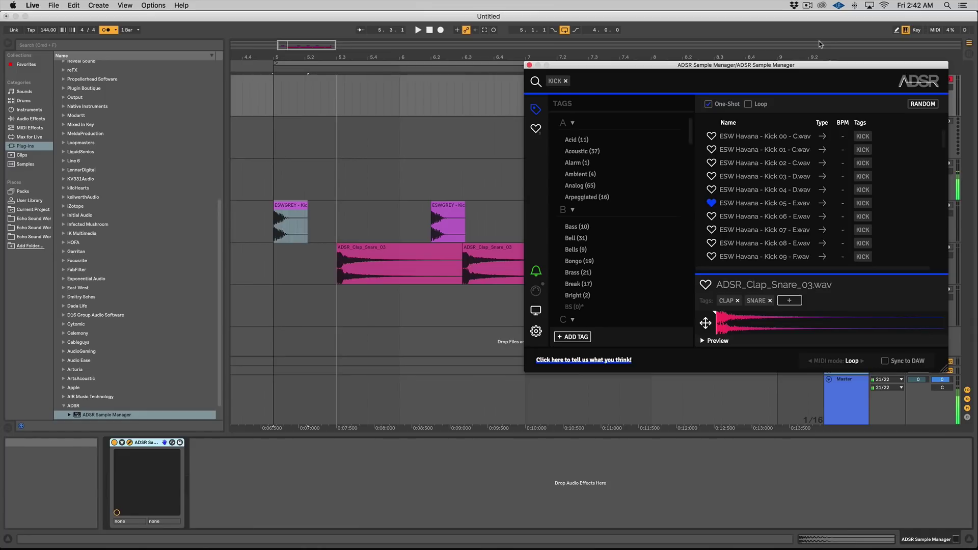
Load ESWGREY - Kick 09 - D.wav, nudge its start point later, and set MIDI mode to Full
scroll(795, 189, down, 5)
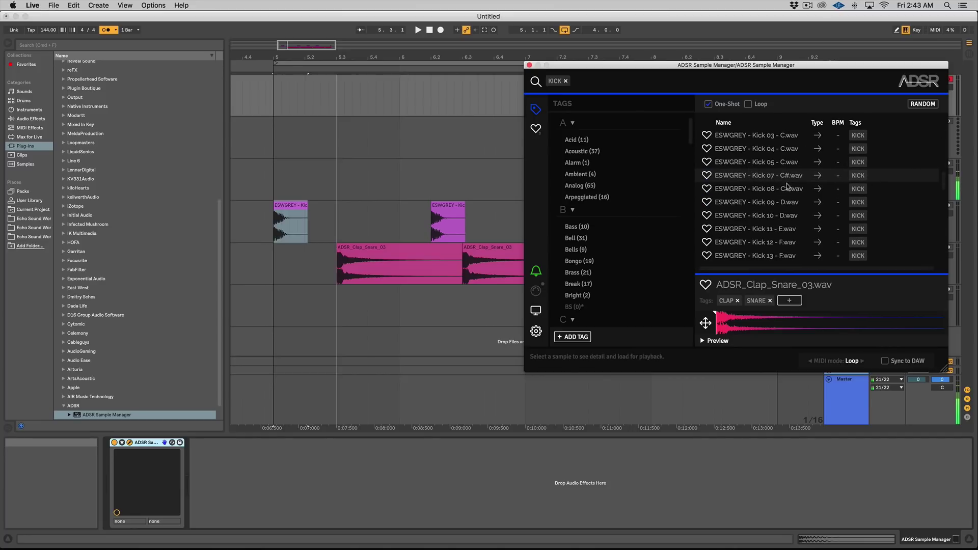
click(777, 202)
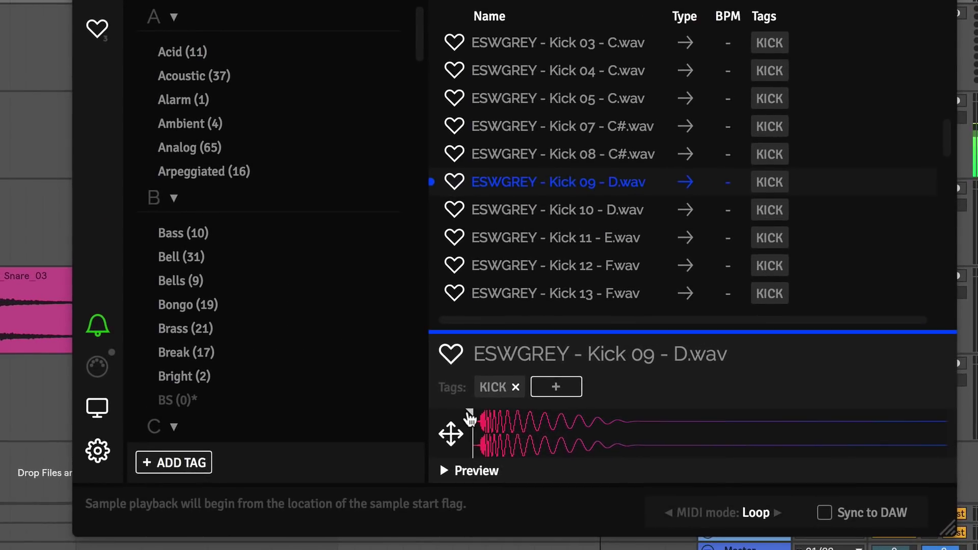
drag(470, 419, 478, 417)
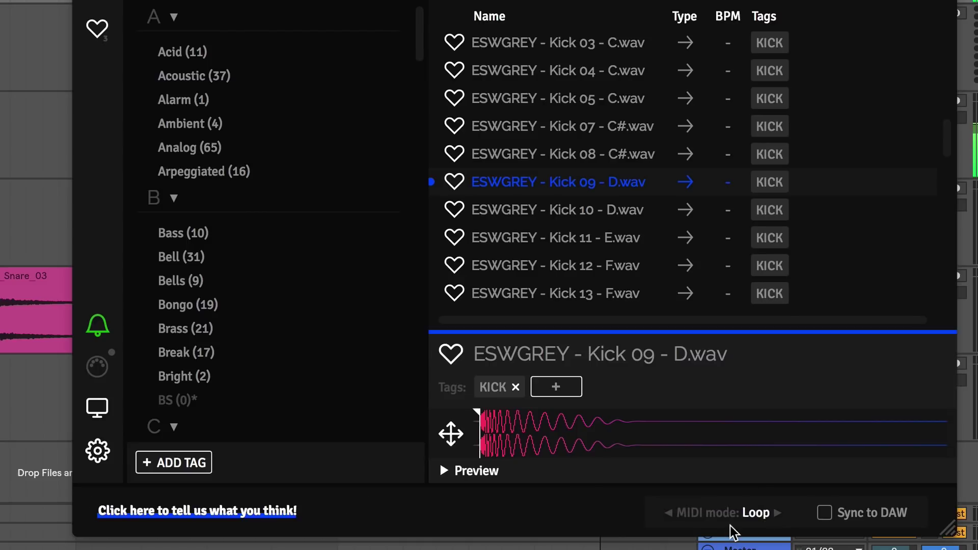
click(763, 514)
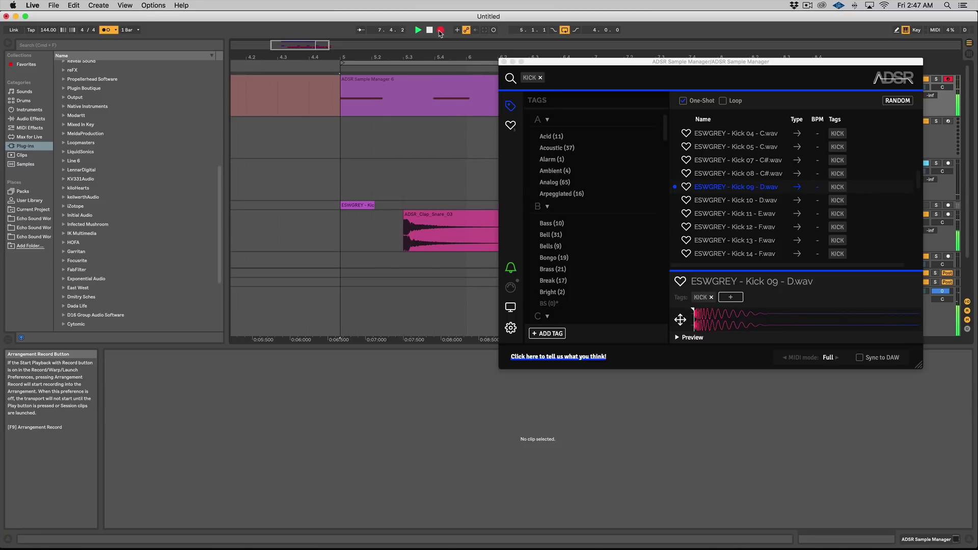
Stop recording, open the kick MIDI clip, and quantize all its notes
click(441, 31)
click(416, 79)
click(526, 494)
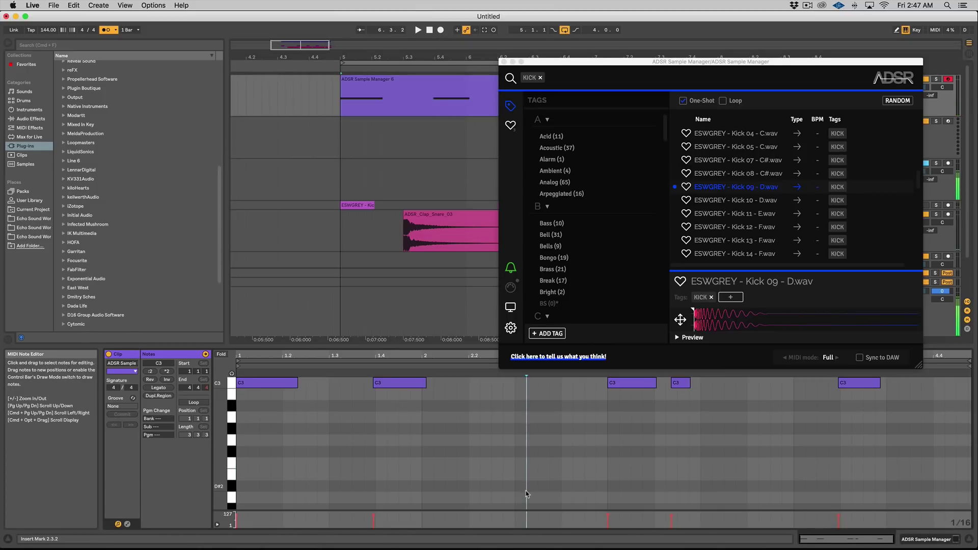
key(super+a)
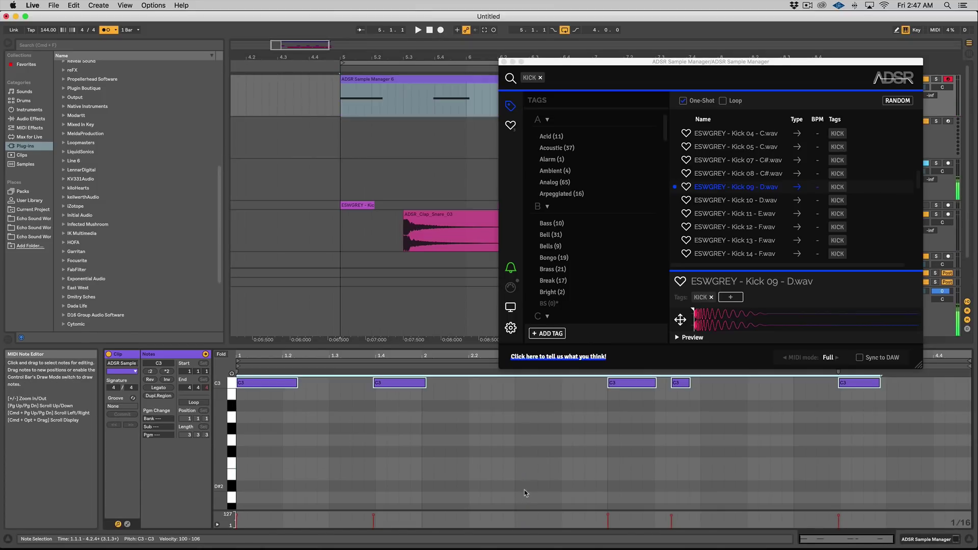
key(super+u)
click(674, 383)
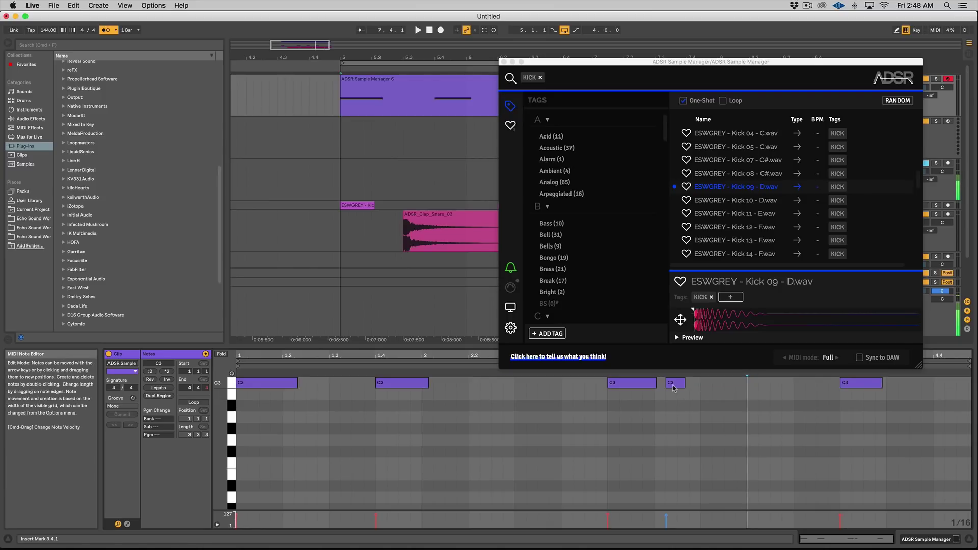
Shift the C3 note near beat 3.2 later and lower the bar-3 note's velocity to 25
drag(675, 383, 690, 389)
key(space)
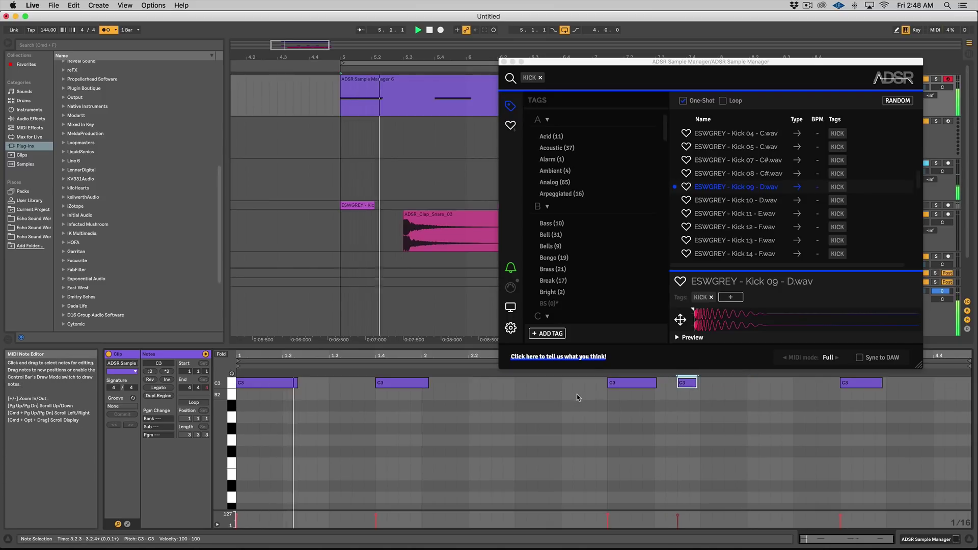
click(504, 62)
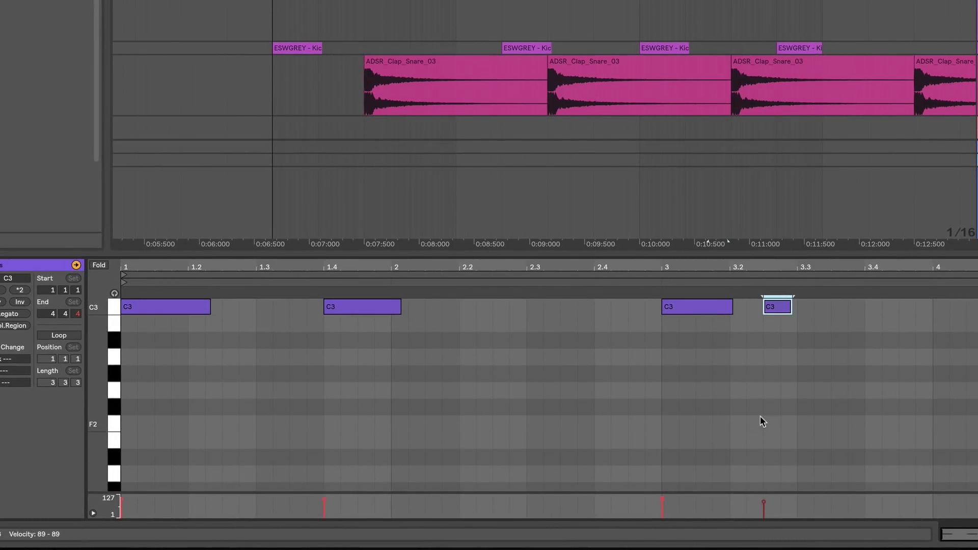
key(space)
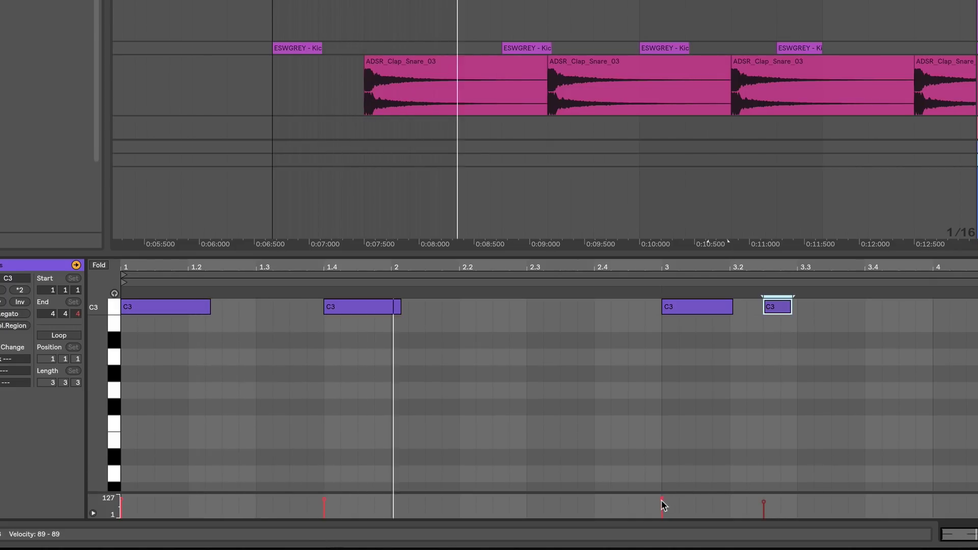
drag(696, 306, 697, 346)
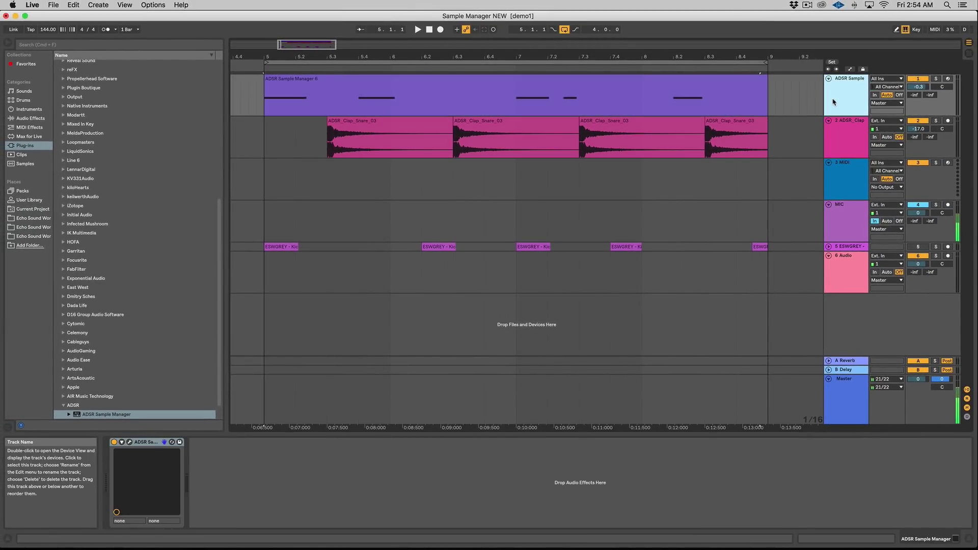
Duplicate the ADSR Sample track, delete its copied clip, and create an empty MIDI clip over bars 5–9
key(super+d)
click(658, 124)
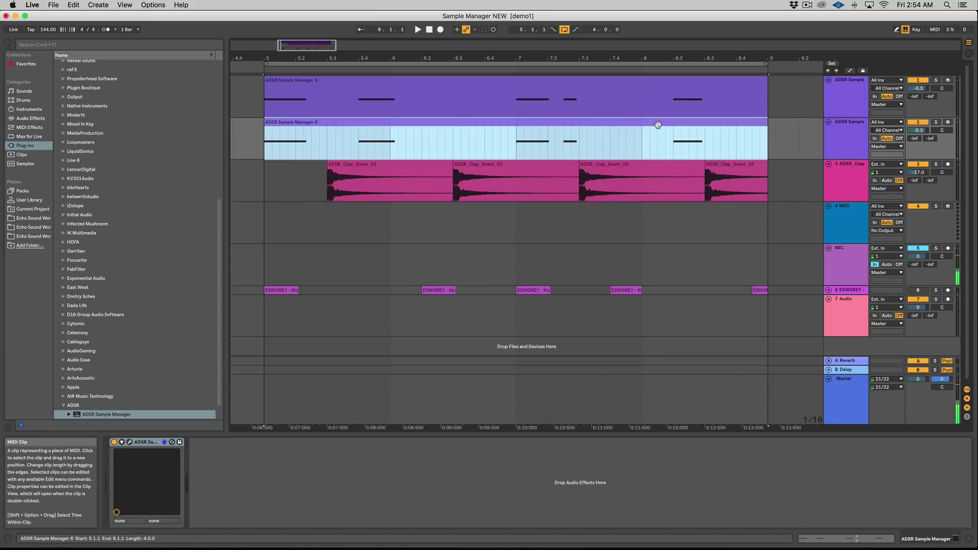
key(Delete)
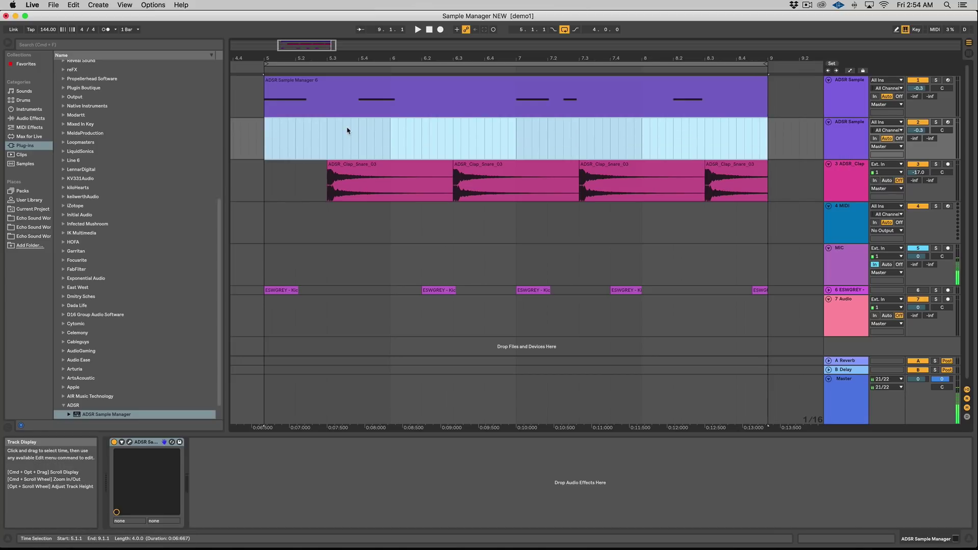
double_click(347, 130)
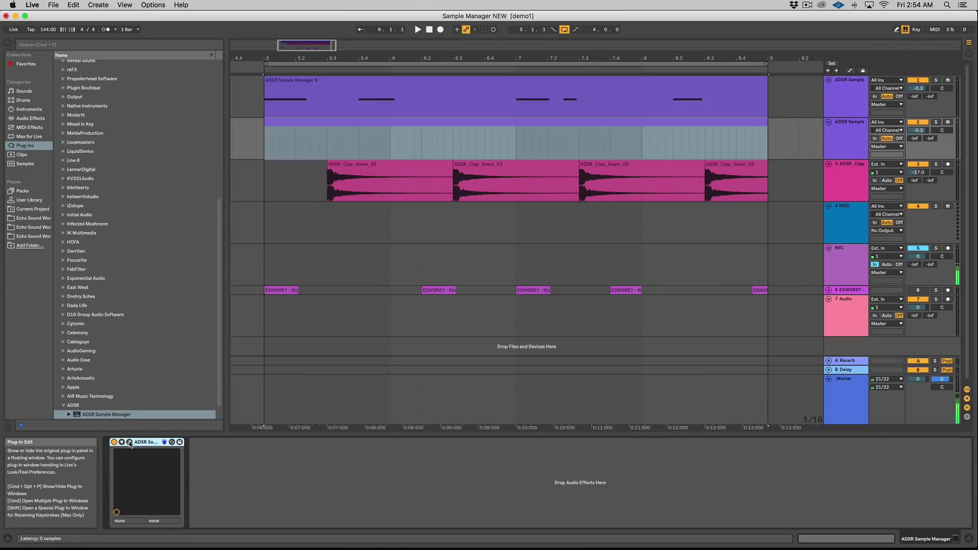
In the sample manager, swap the KICK tag for SNARE and choose ESWGREY Snare 16 - G#.wav
click(129, 442)
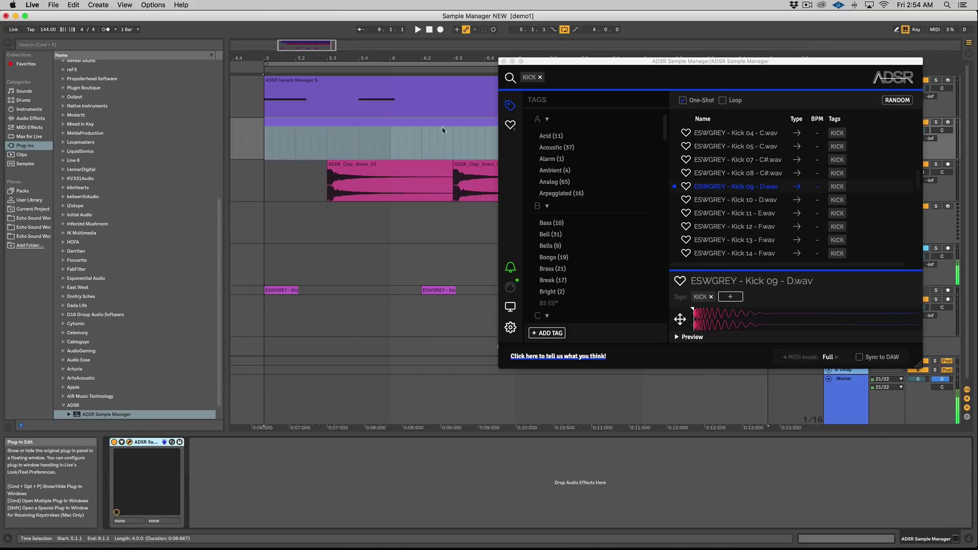
click(540, 77)
text(sn)
key(Return)
scroll(744, 204, down, 10)
click(746, 203)
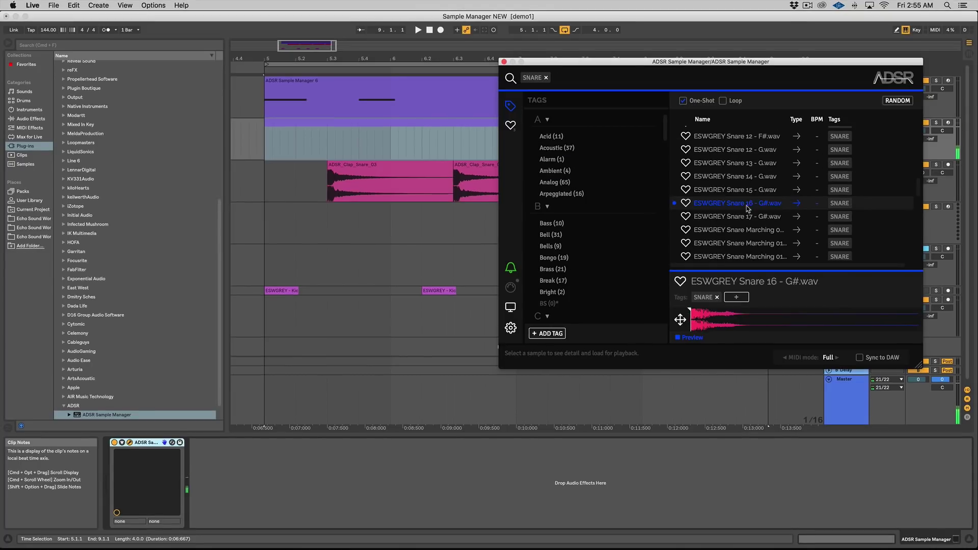
Add a C3 note at the snare clip's start and lengthen it to about 1.3.2
click(504, 60)
key(shift+Tab)
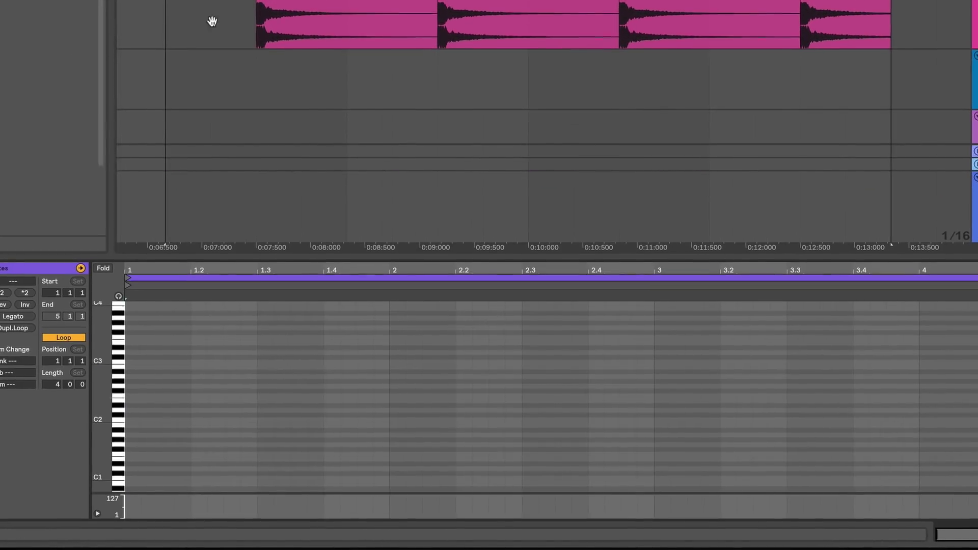
double_click(128, 362)
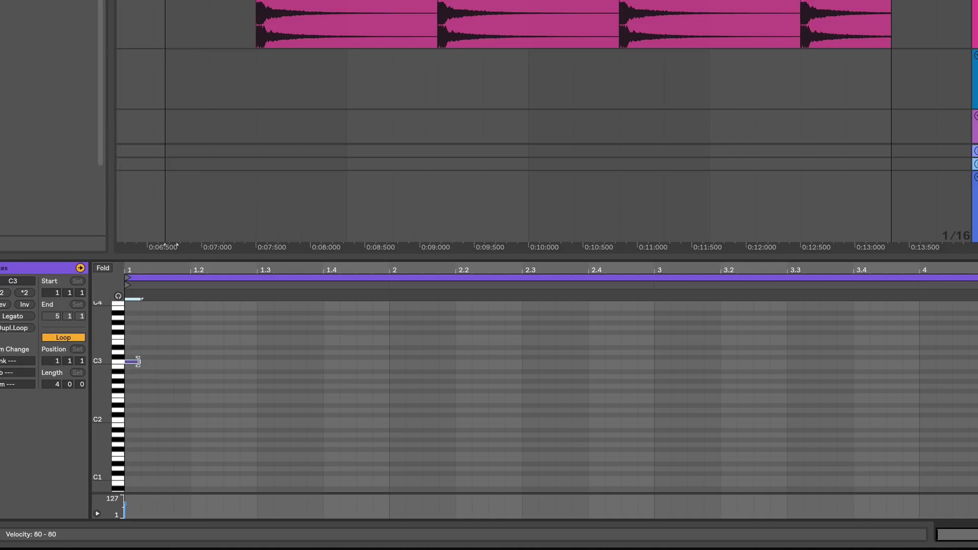
drag(137, 362, 293, 361)
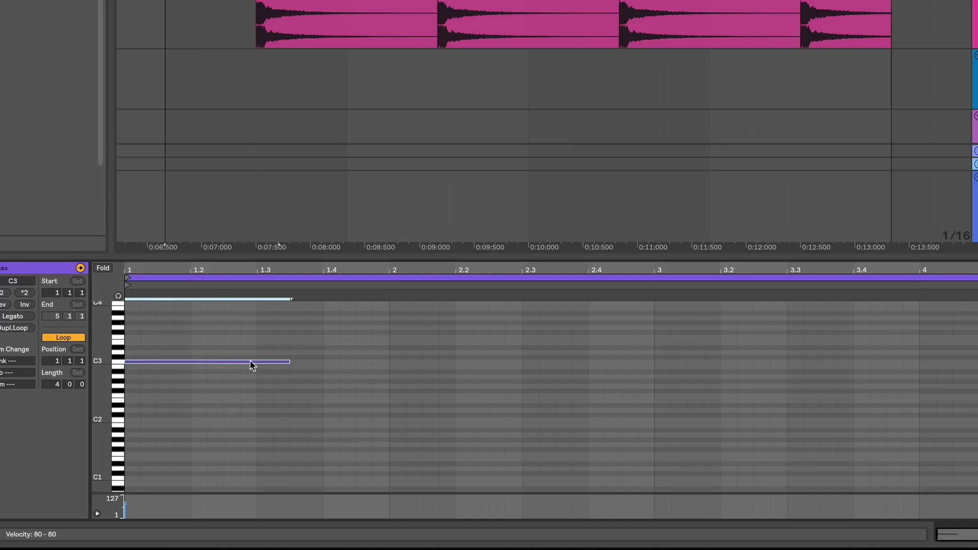
Move the C3 note to start at beat 1.3 and play the pattern back
key(plus)
key(plus)
key(plus)
key(plus)
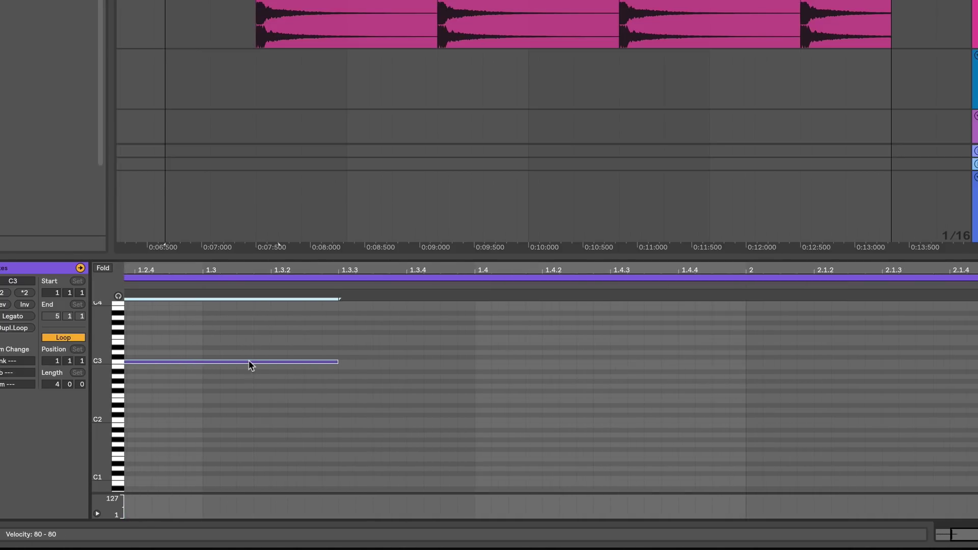
key(minus)
key(minus)
key(minus)
key(minus)
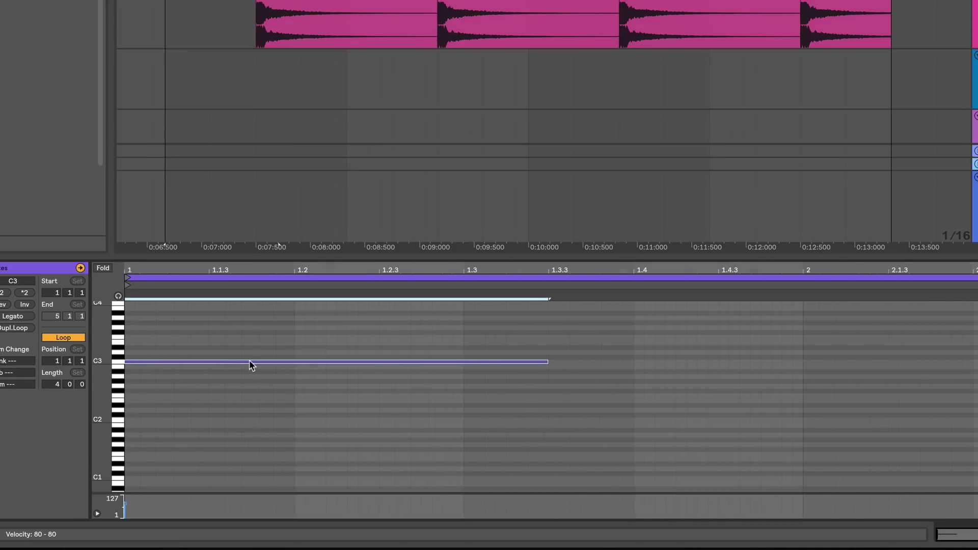
drag(178, 365, 307, 367)
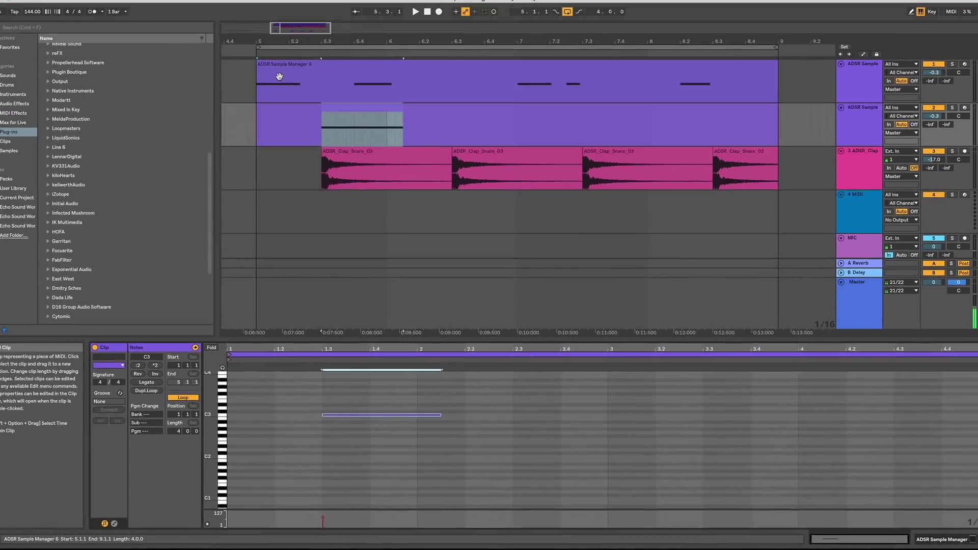
click(279, 80)
key(space)
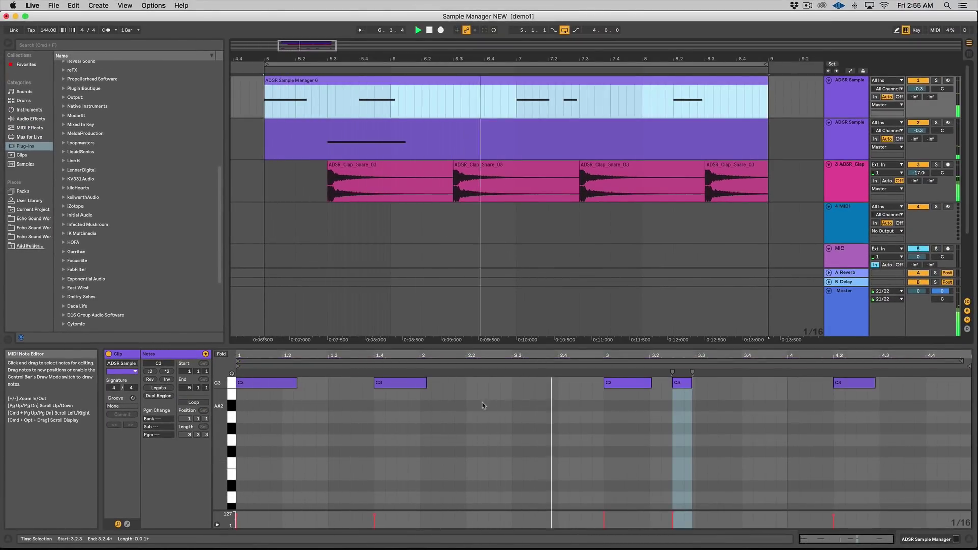
Duplicate the second ADSR Sample track and select the new track's clip
click(843, 143)
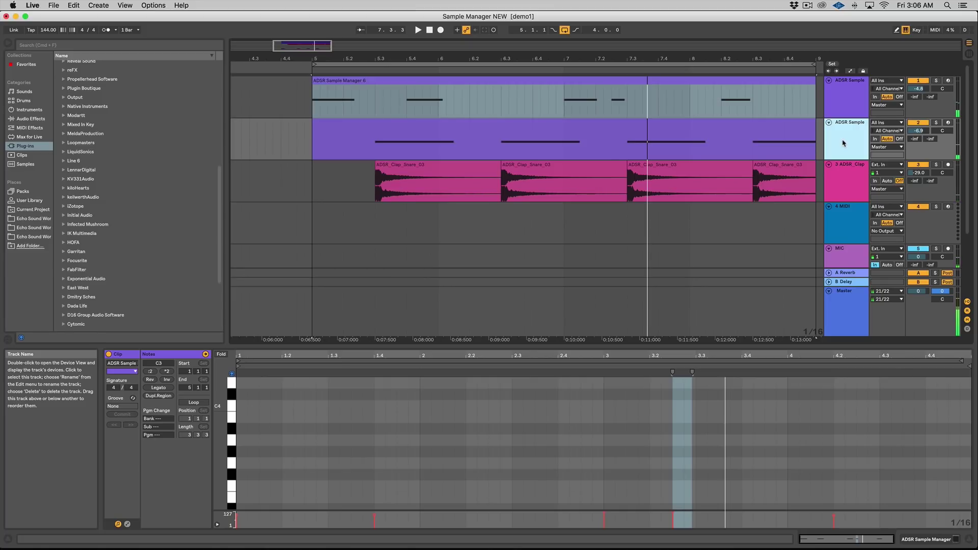
key(super+d)
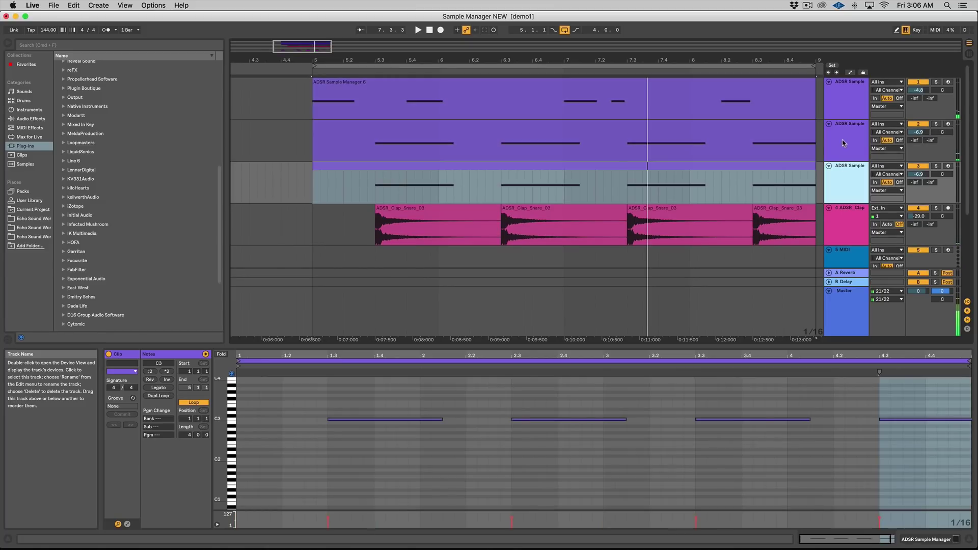
click(615, 166)
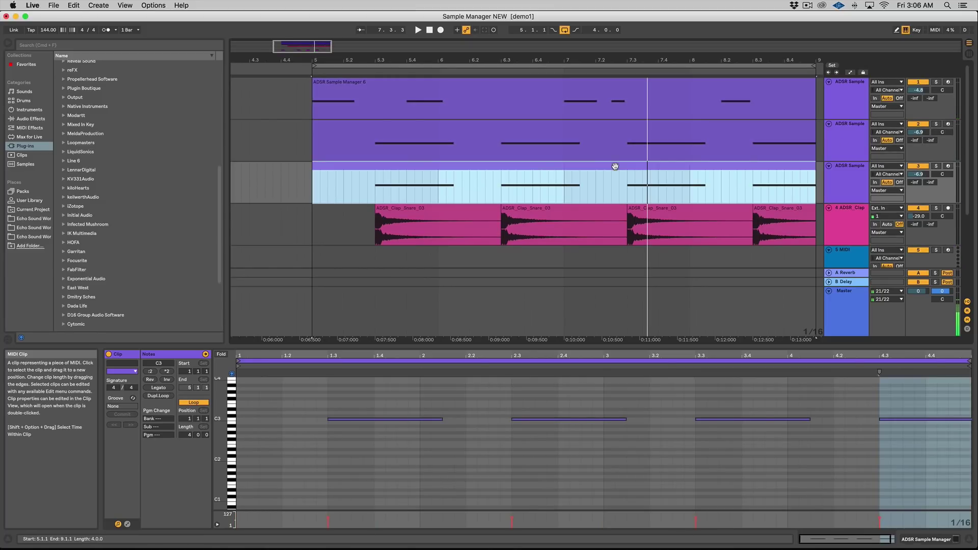
click(435, 410)
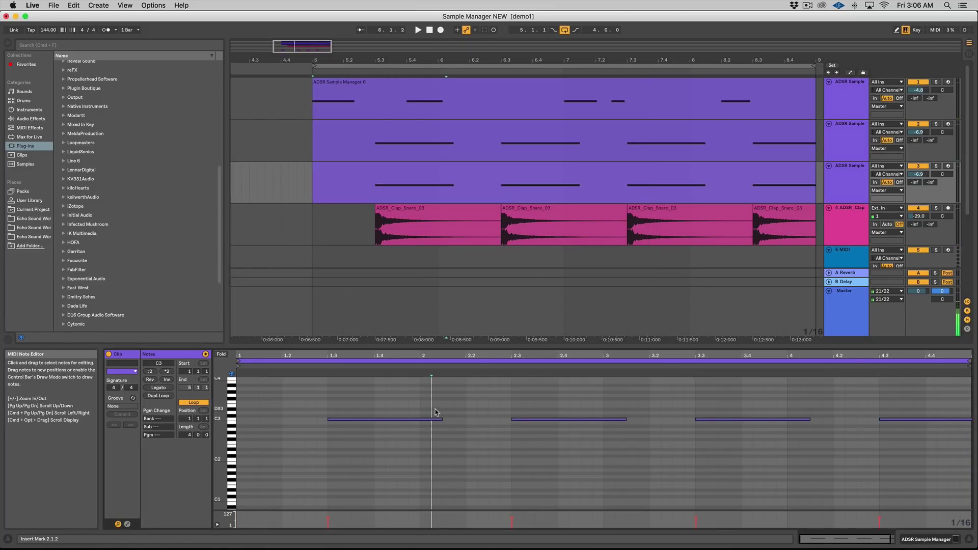
click(413, 178)
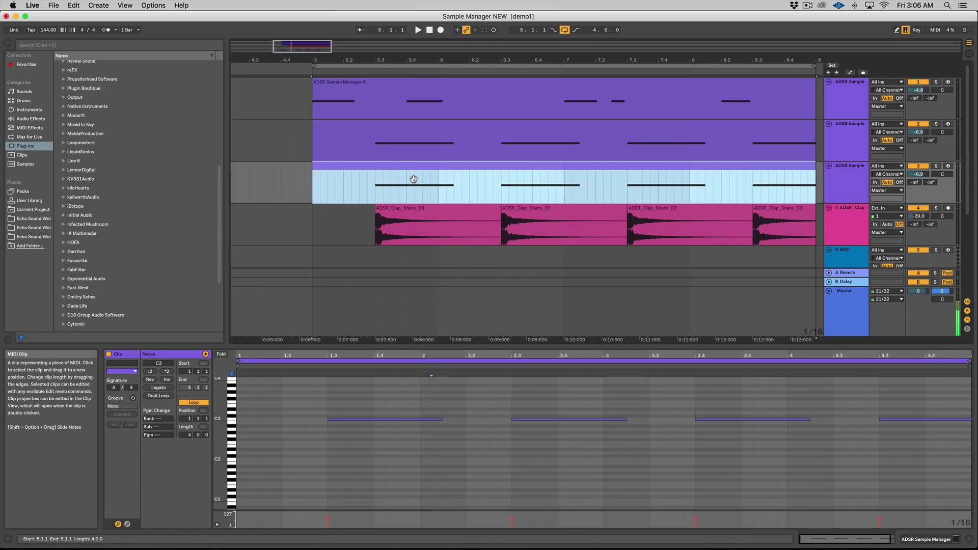
Delete the notes after 6.3 and stretch the remaining C3 note across the whole clip
drag(815, 183, 501, 183)
key(Delete)
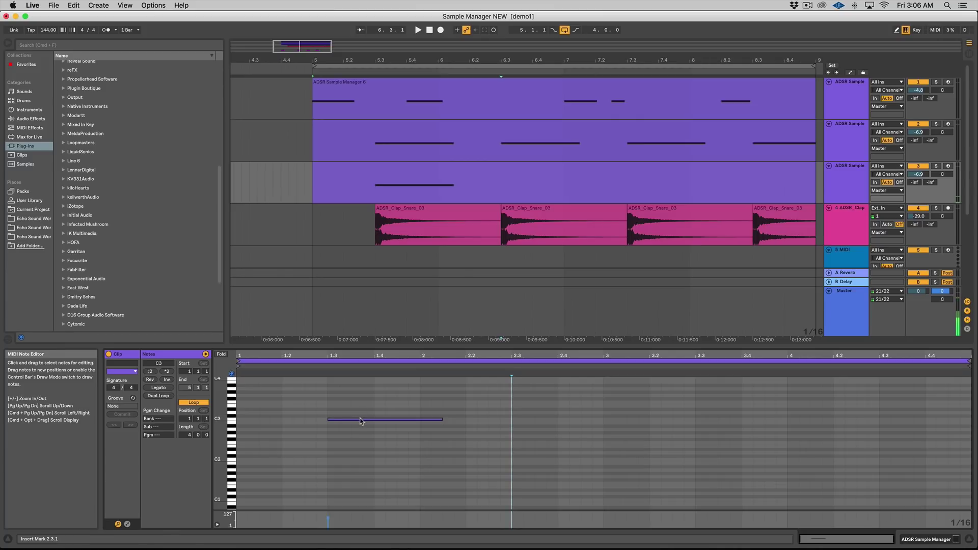
drag(356, 417, 265, 420)
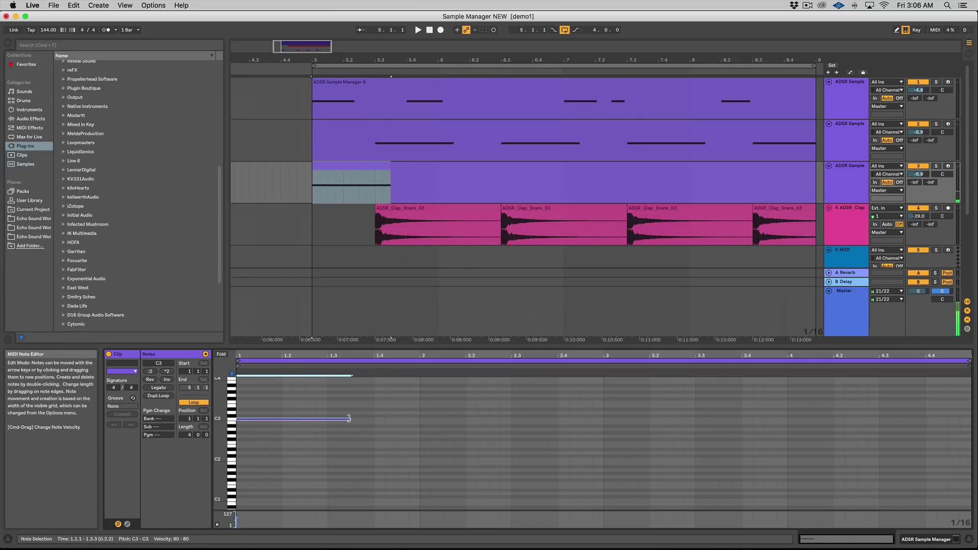
drag(350, 419, 947, 421)
Include loops in the third track's ADSR Sample Manager sample list
click(838, 176)
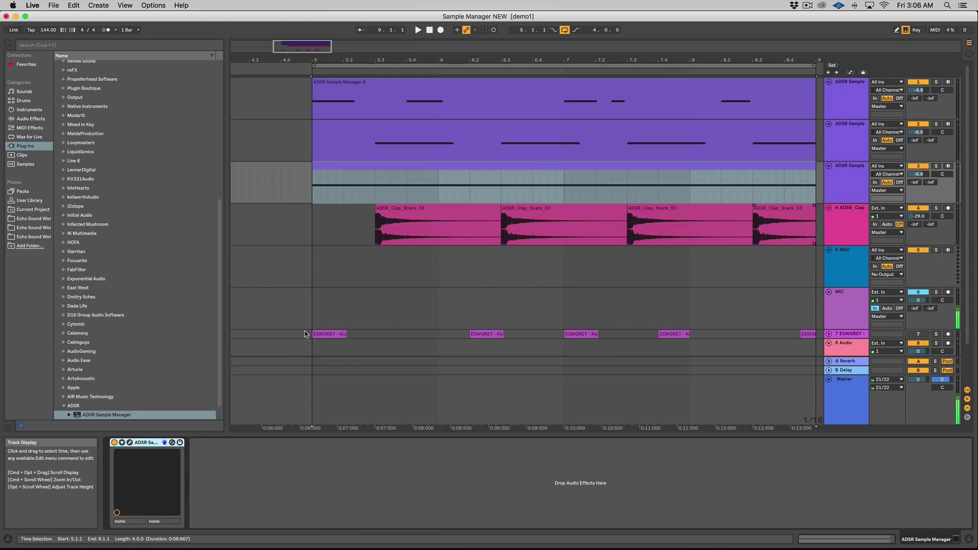
click(130, 442)
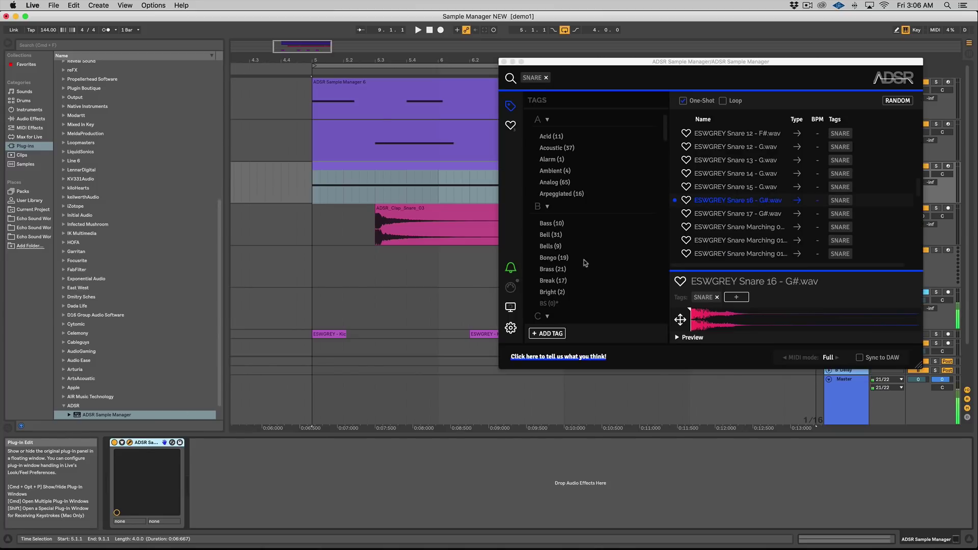
click(722, 102)
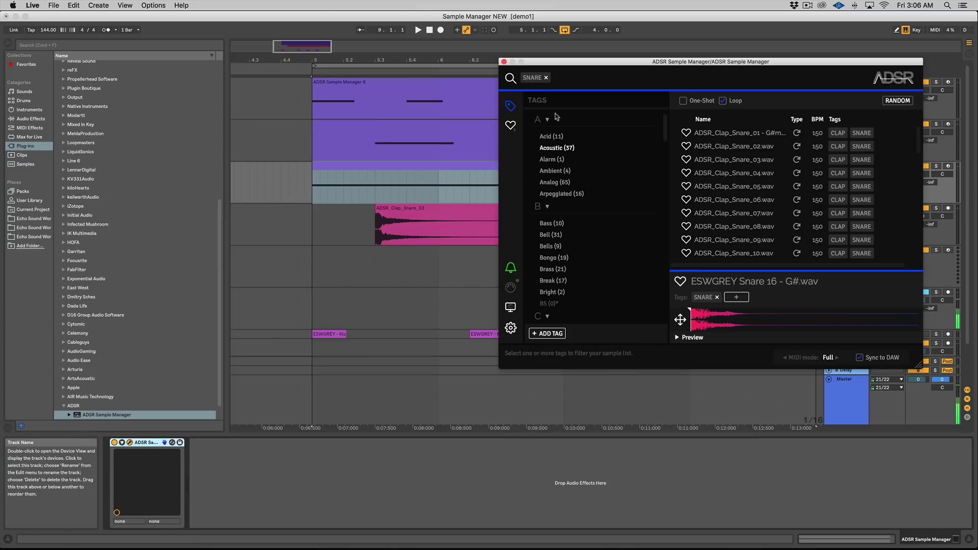
Replace the SNARE tag with a DRUM search and preview ESWGREY Drum Loop 01 - No Kick - 102 BPM.wav
click(545, 78)
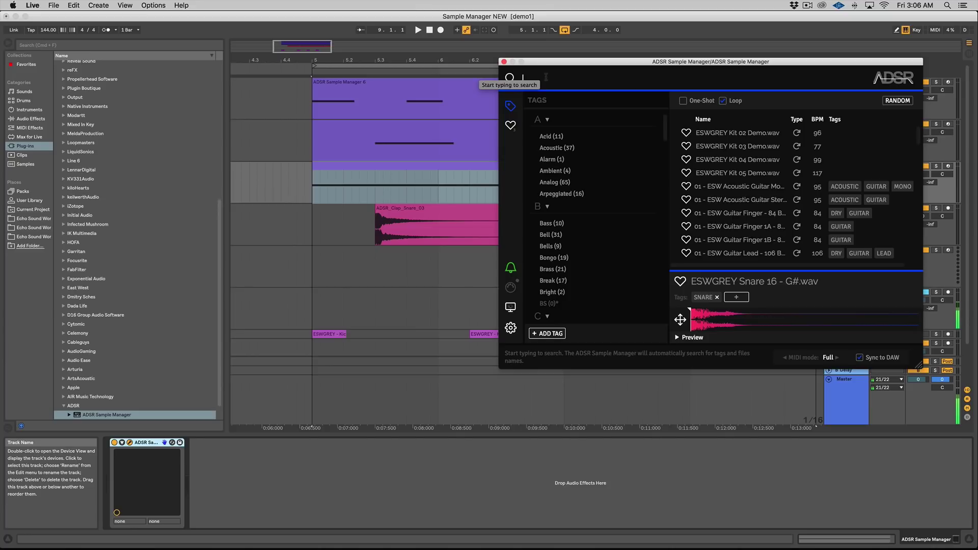
text(DRU)
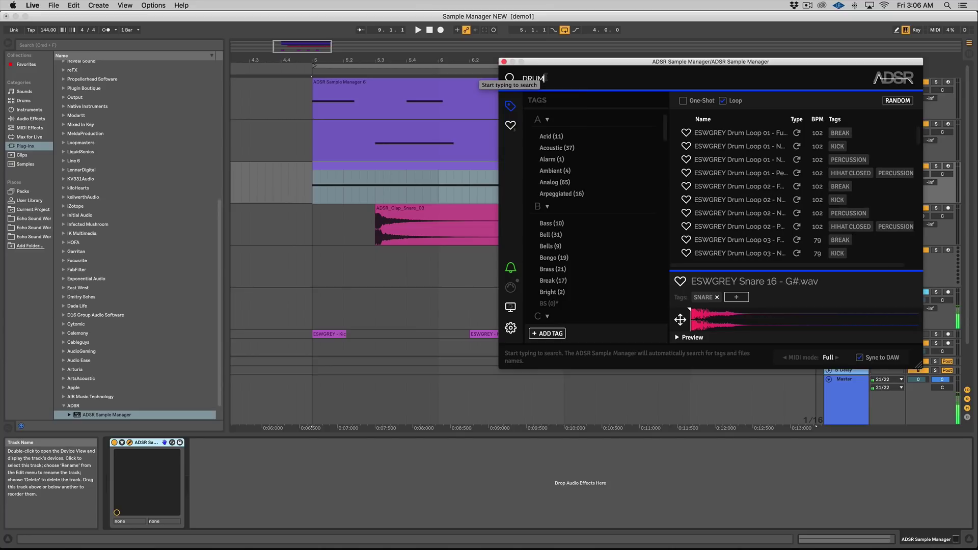
text(M)
click(749, 133)
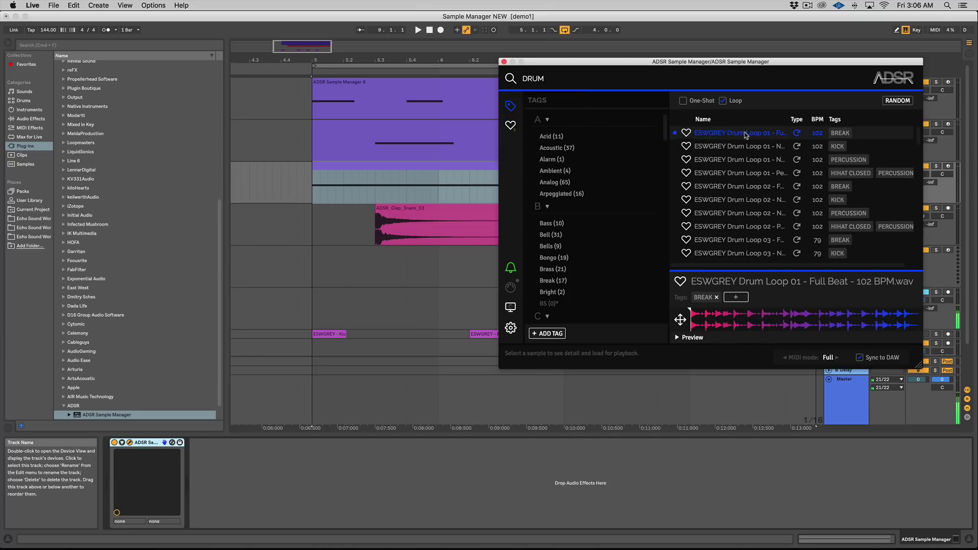
click(751, 147)
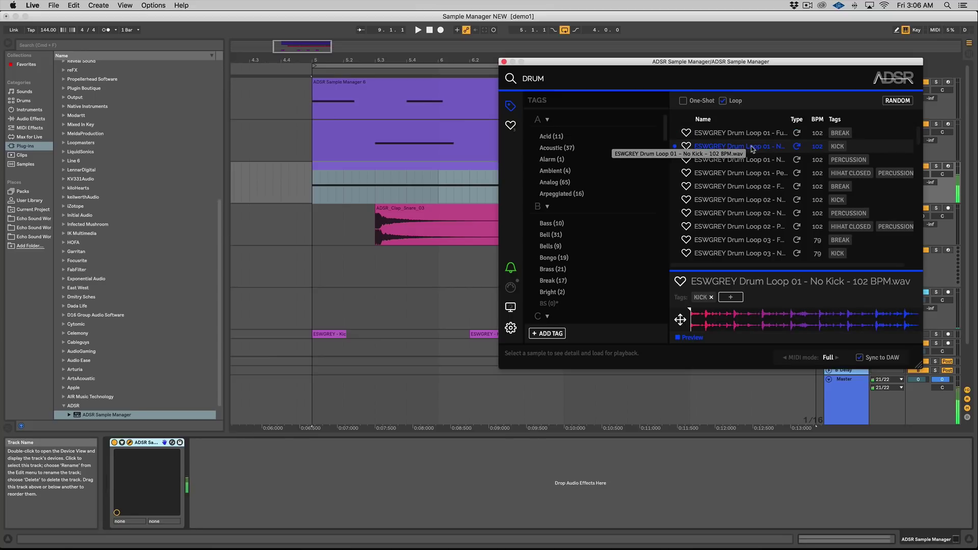
click(680, 339)
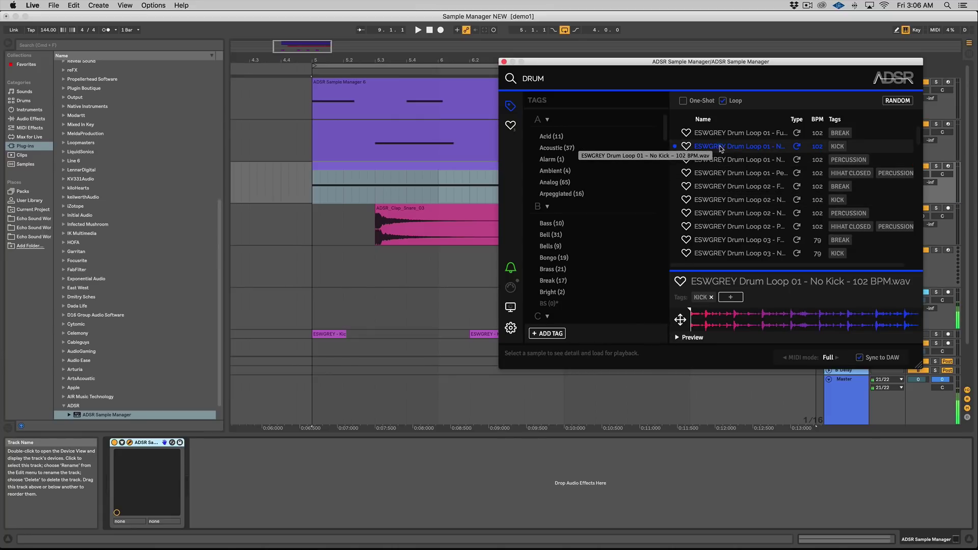
click(678, 338)
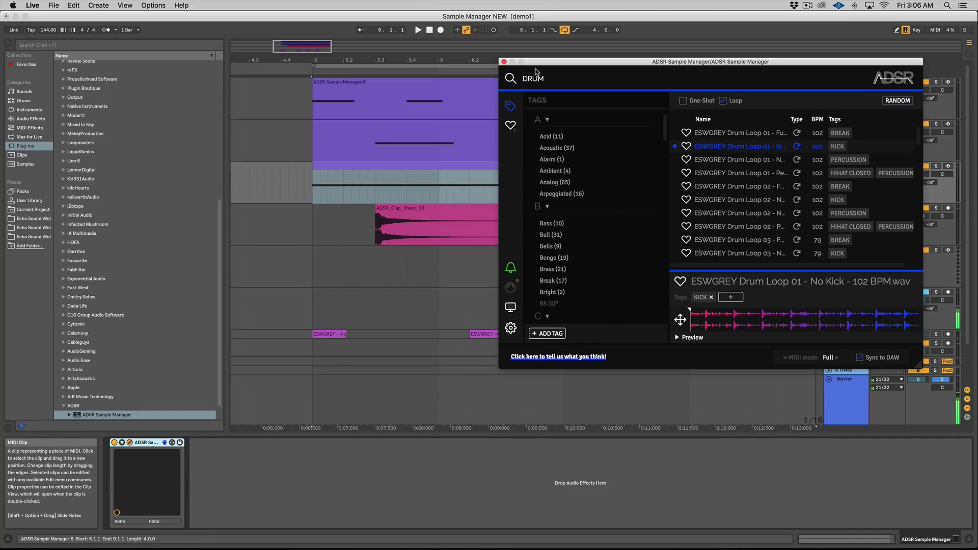
Close the sample manager during playback and set the third track's volume to -8.8 dB
drag(543, 65, 388, 99)
key(space)
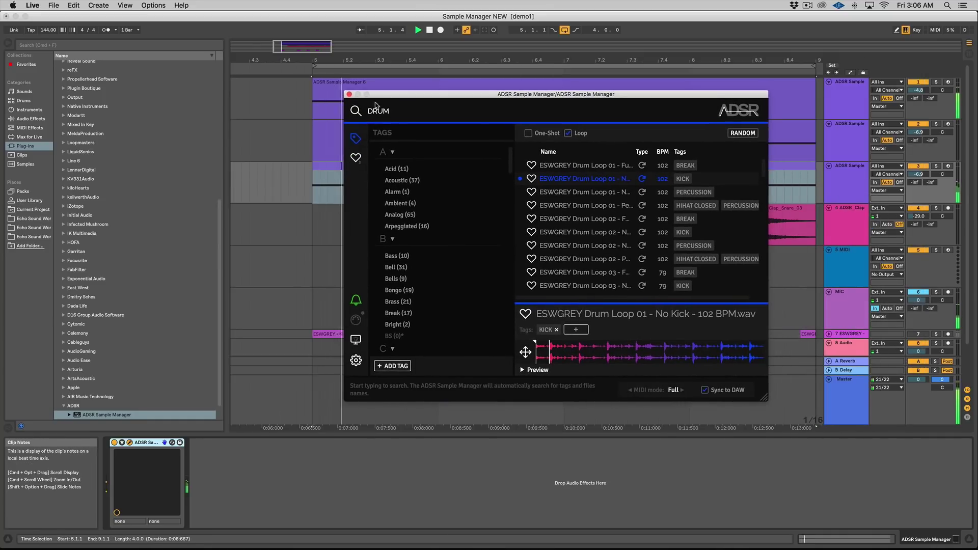
click(349, 95)
drag(919, 174, 918, 185)
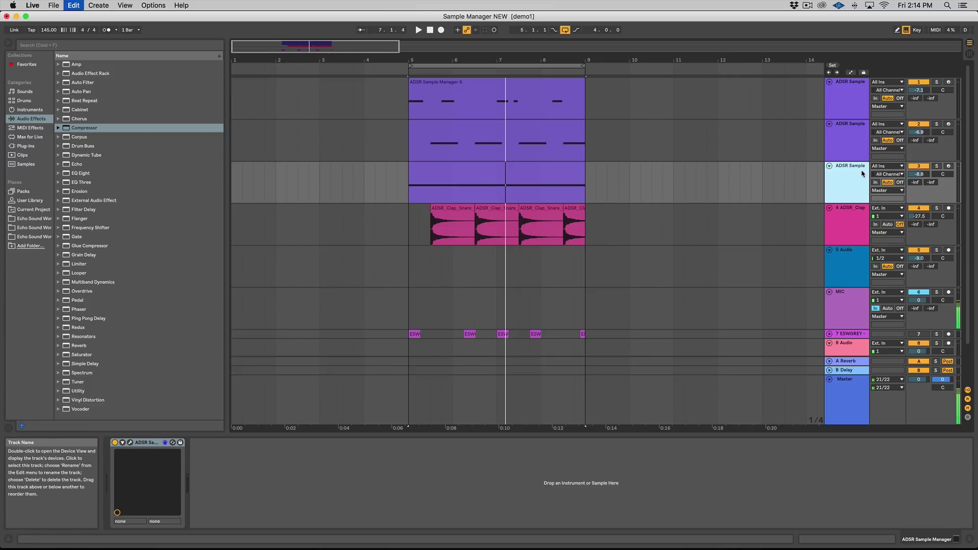
Duplicate the third ADSR Sample track into a fourth and show its sample manager
key(super+d)
click(455, 212)
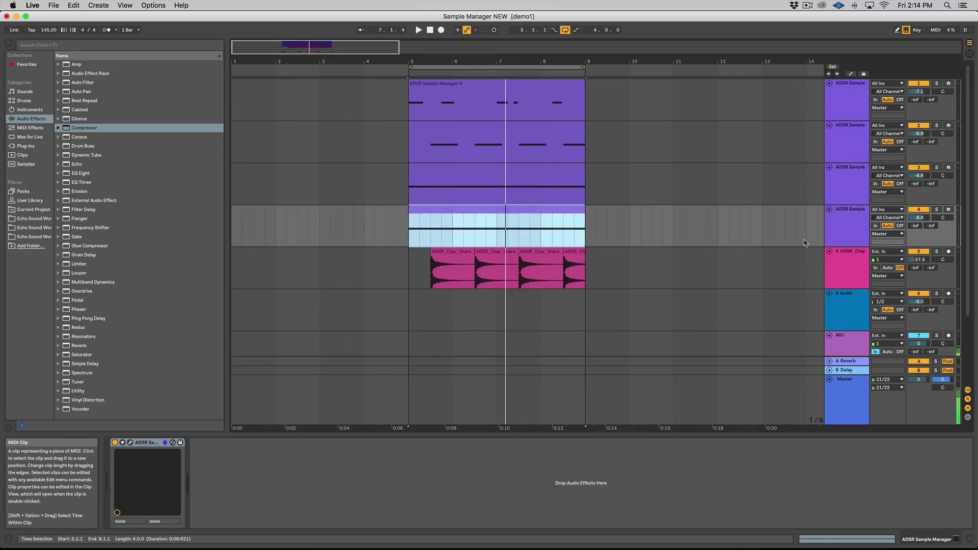
click(132, 446)
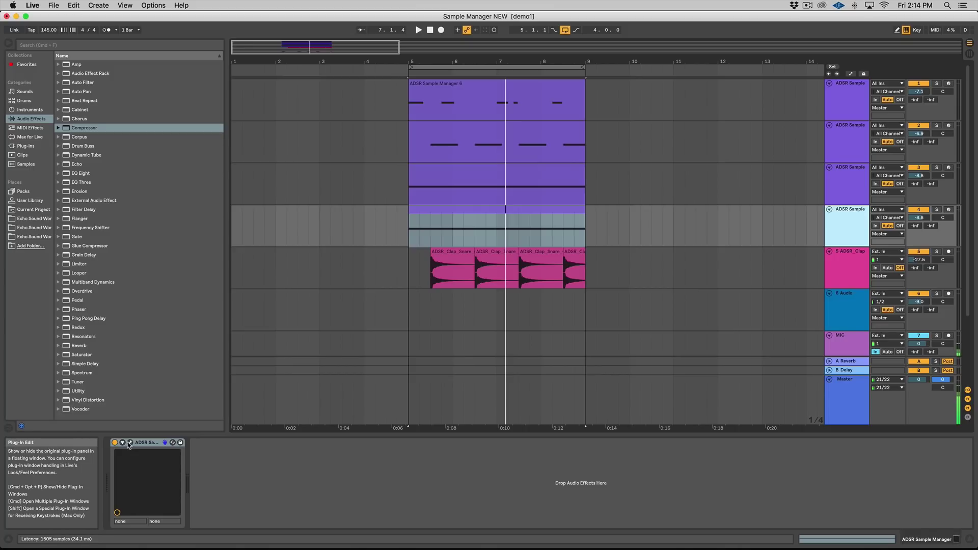
Search 'SYNT', load and audition ESWGREY Kit 06 - Chord Synths FULL.wav, then close the plugin
click(360, 111)
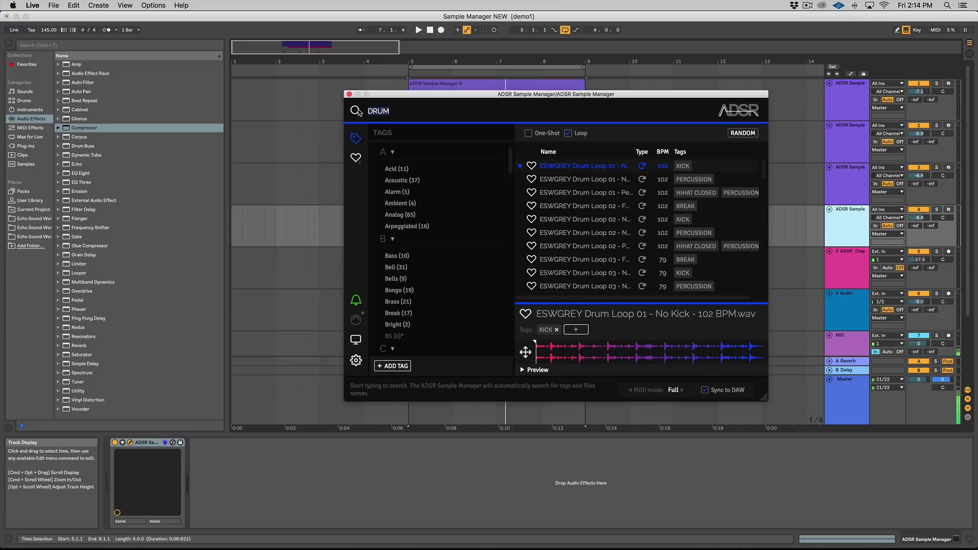
text(SYNTH)
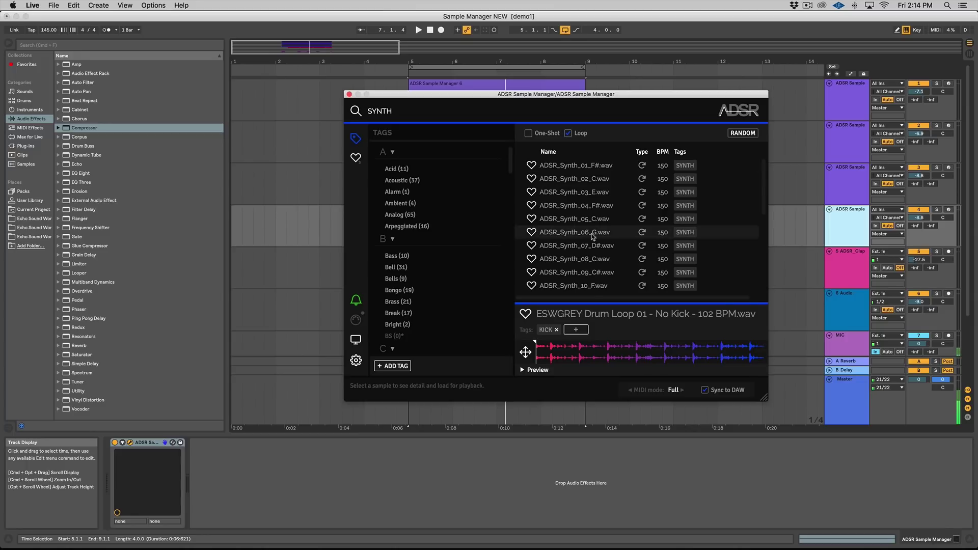
scroll(585, 245, down, 5)
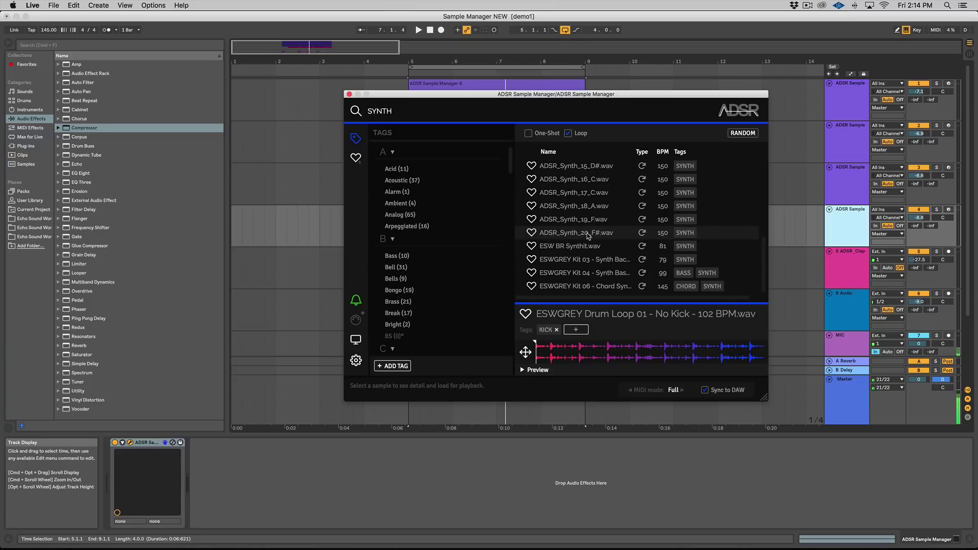
click(610, 290)
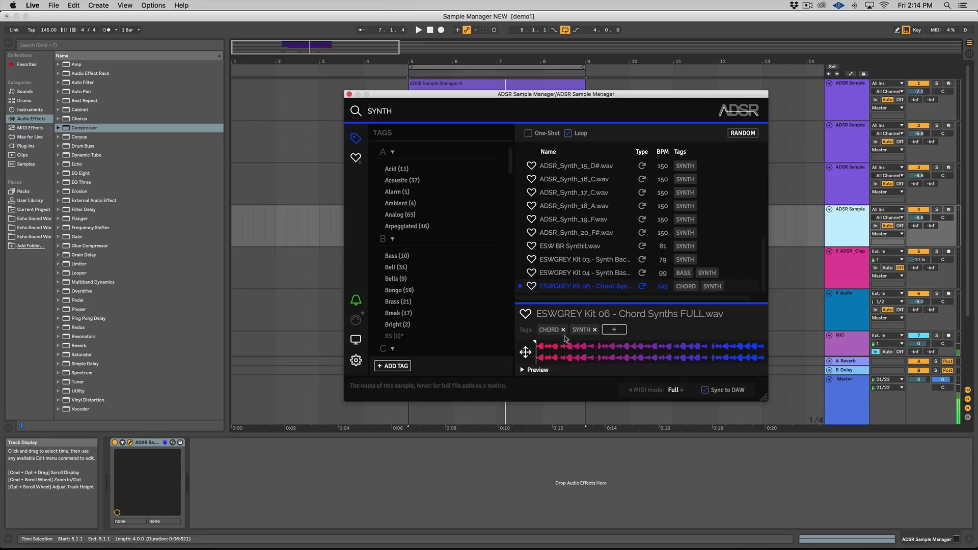
click(523, 370)
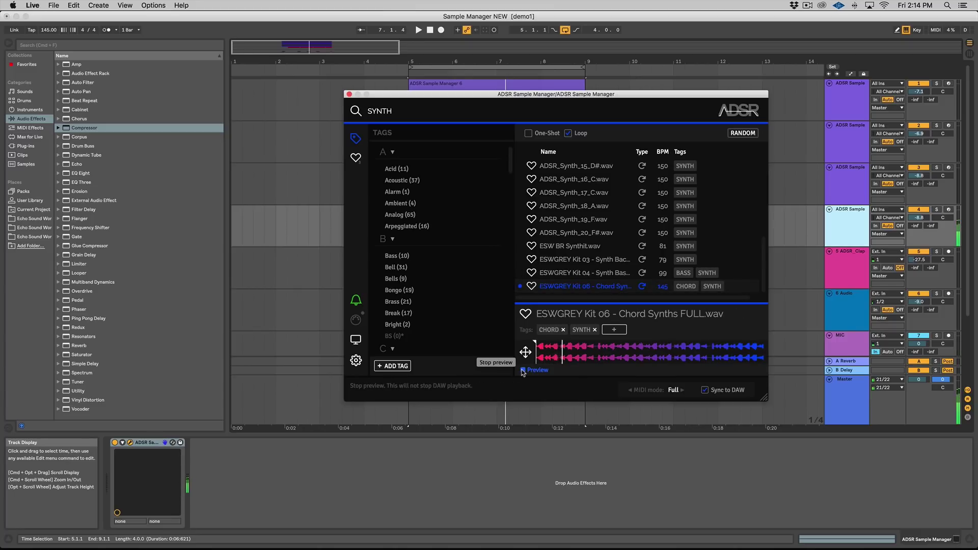
click(523, 371)
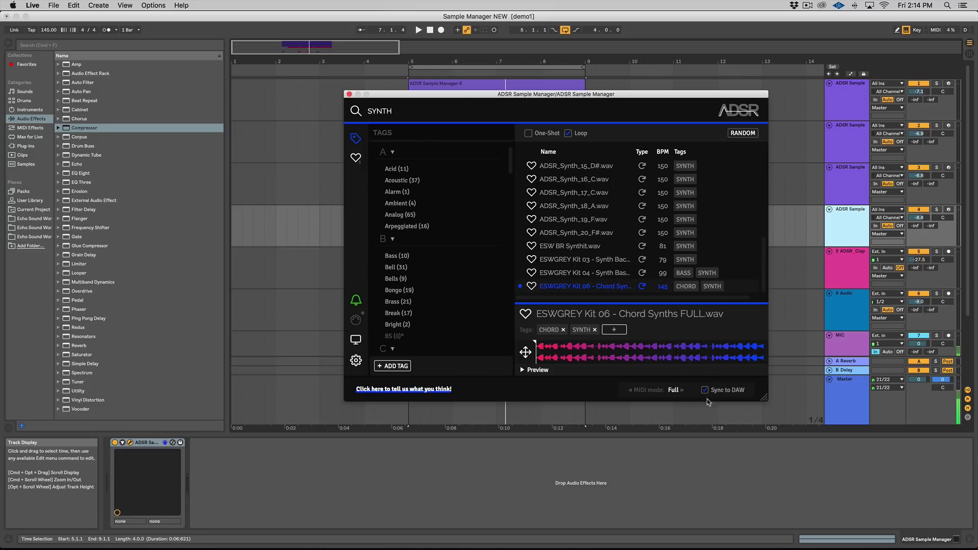
click(349, 95)
click(442, 197)
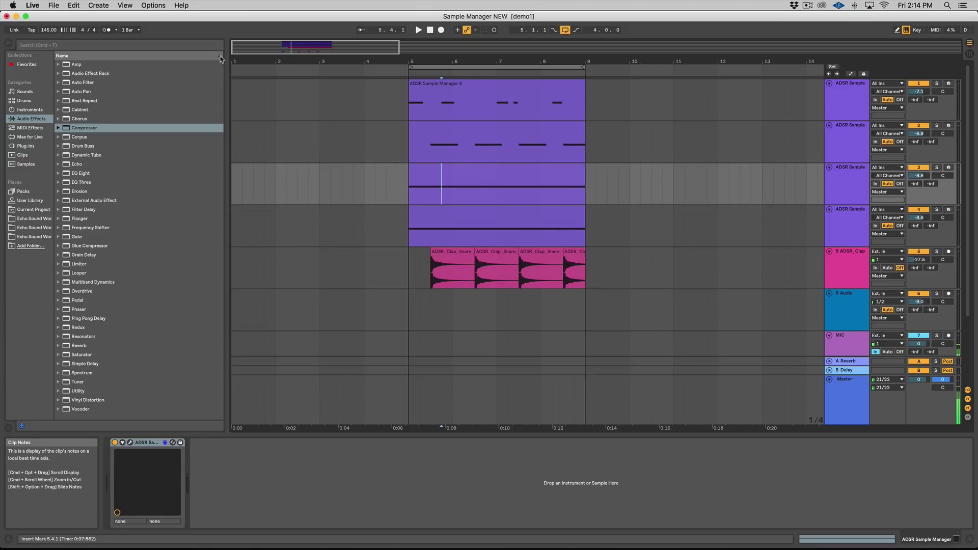
Play the beat from bar 5 and drop the project tempo to 135 BPM
click(421, 208)
key(space)
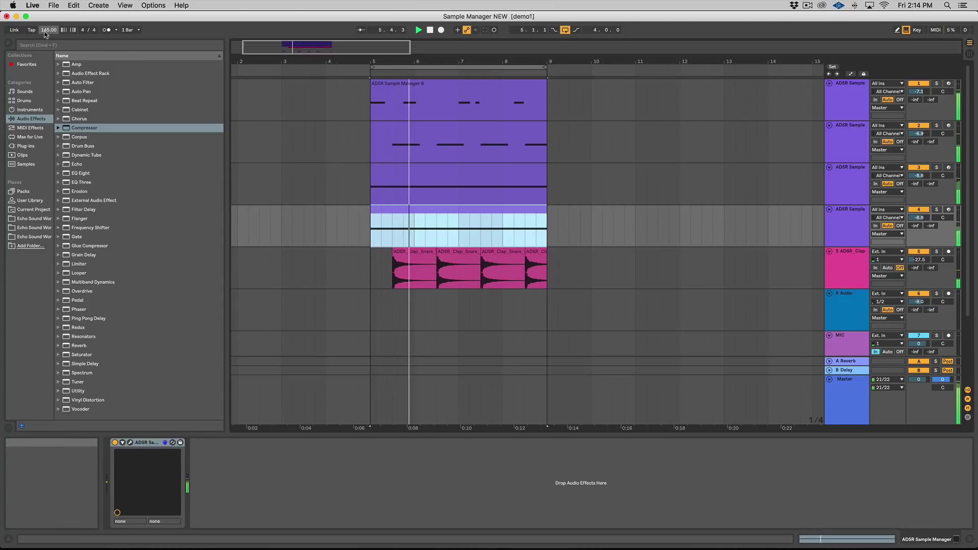
drag(48, 29, 48, 39)
click(423, 190)
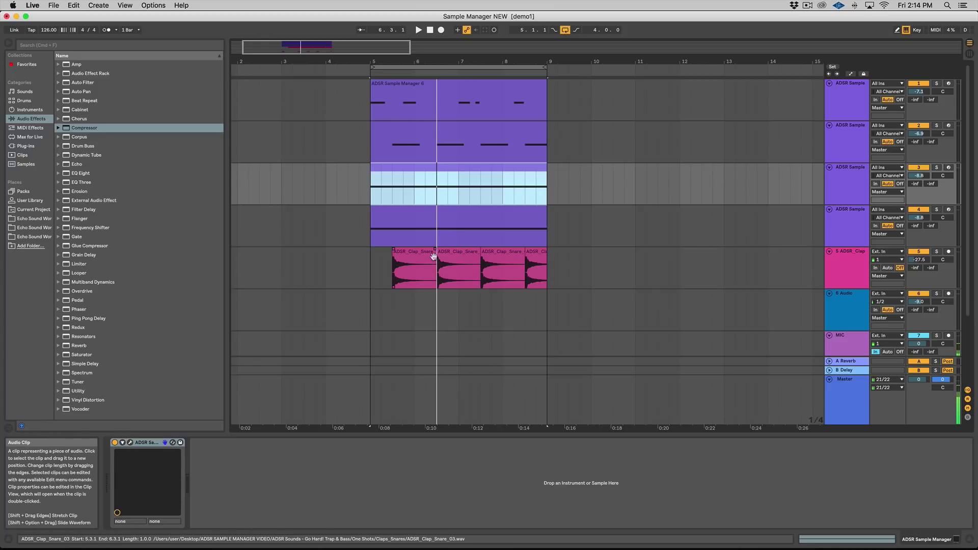
Replay from bar 5, raise the tempo toward 147 BPM, then settle at 145 BPM
key(space)
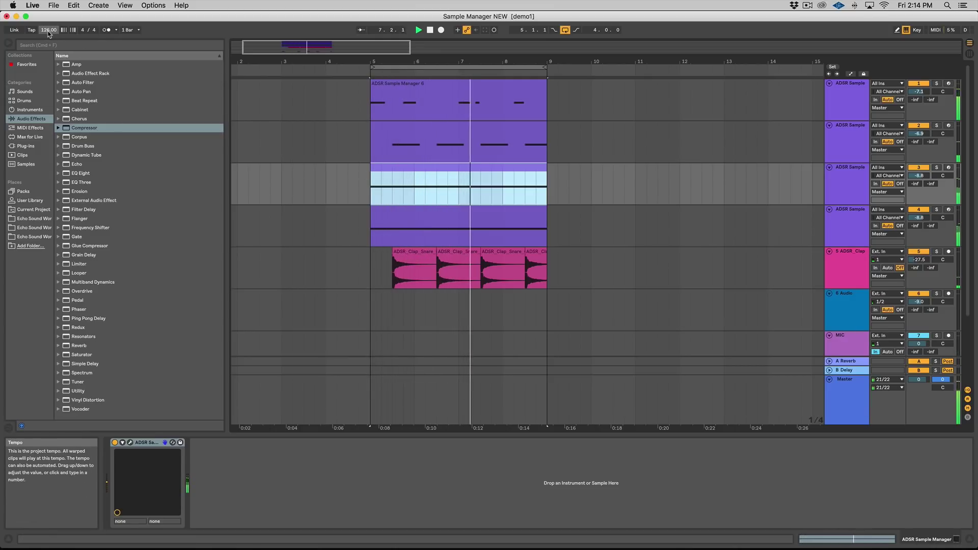
drag(47, 31, 47, 22)
key(space)
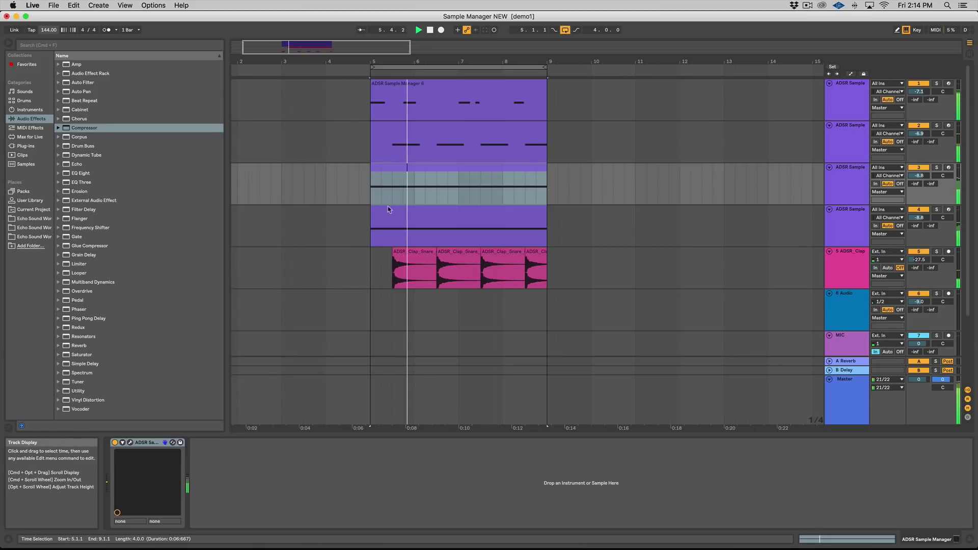
click(406, 216)
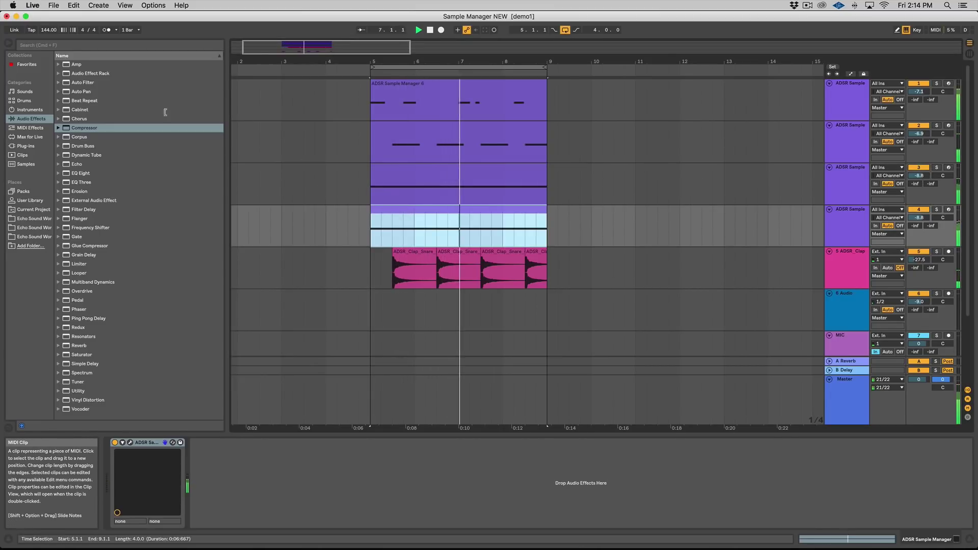
drag(49, 30, 48, 28)
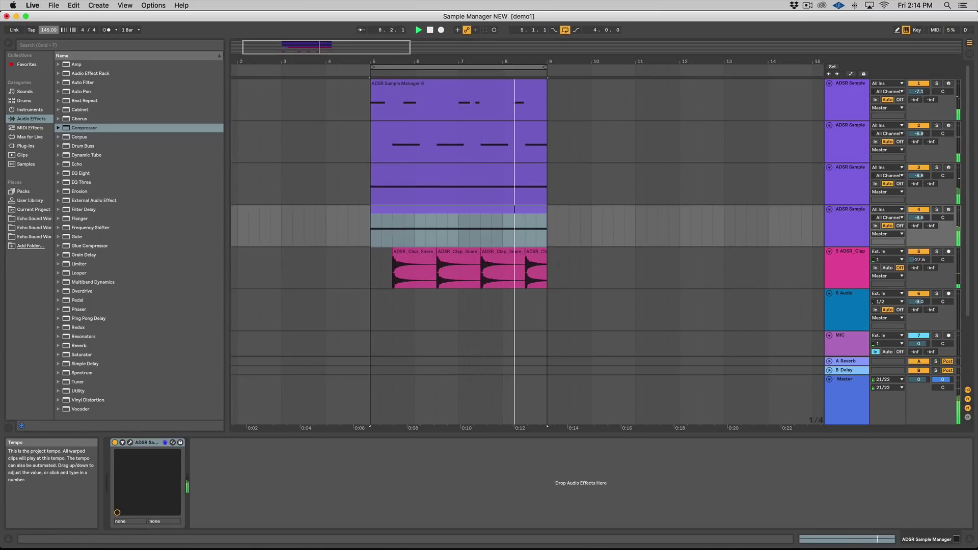
click(450, 209)
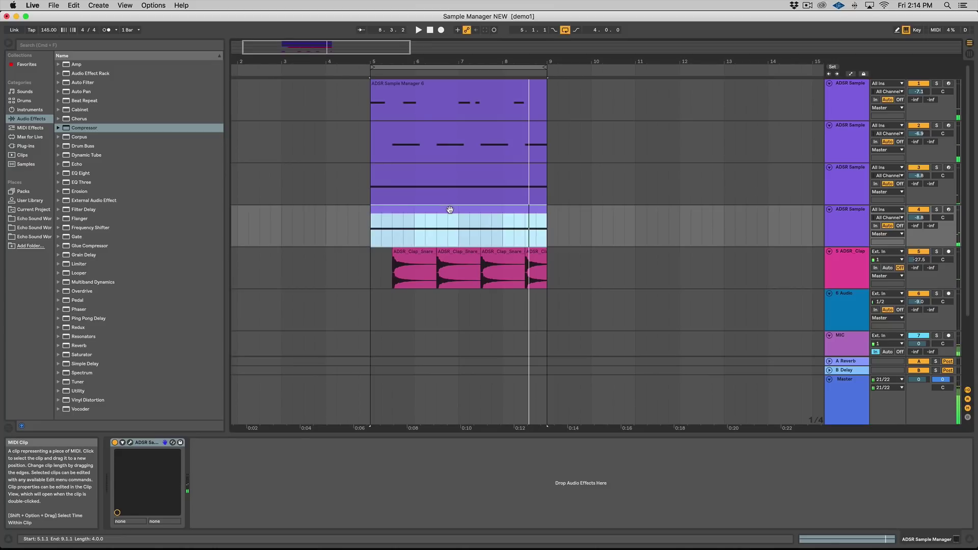
Transpose track 4's long MIDI note from B2 to D#3 and play from bar 5
double_click(450, 210)
click(400, 405)
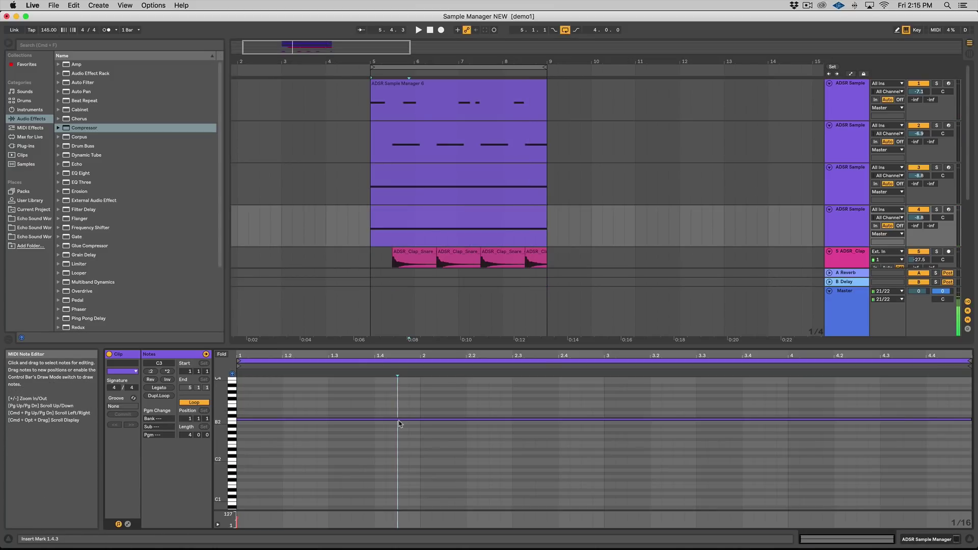
drag(400, 422, 400, 409)
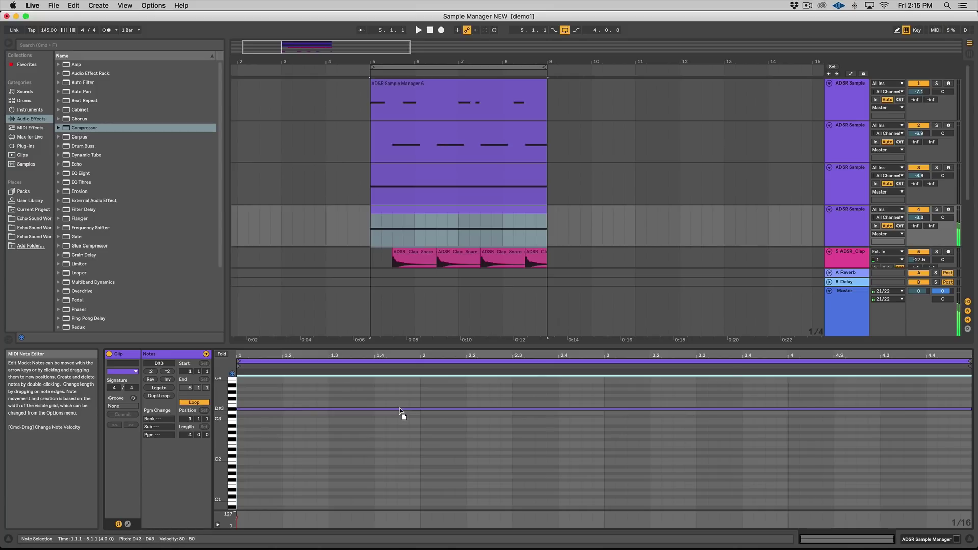
click(406, 213)
key(space)
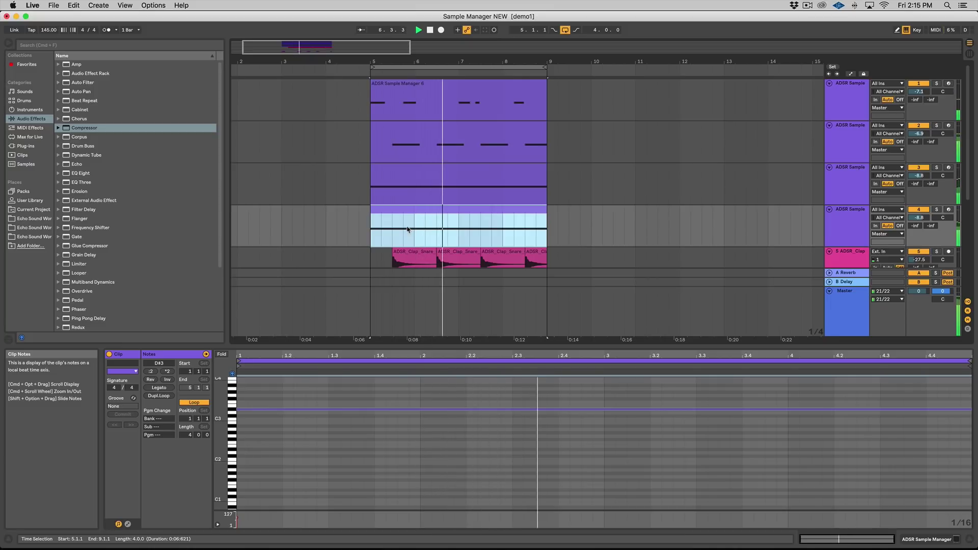
key(Tab)
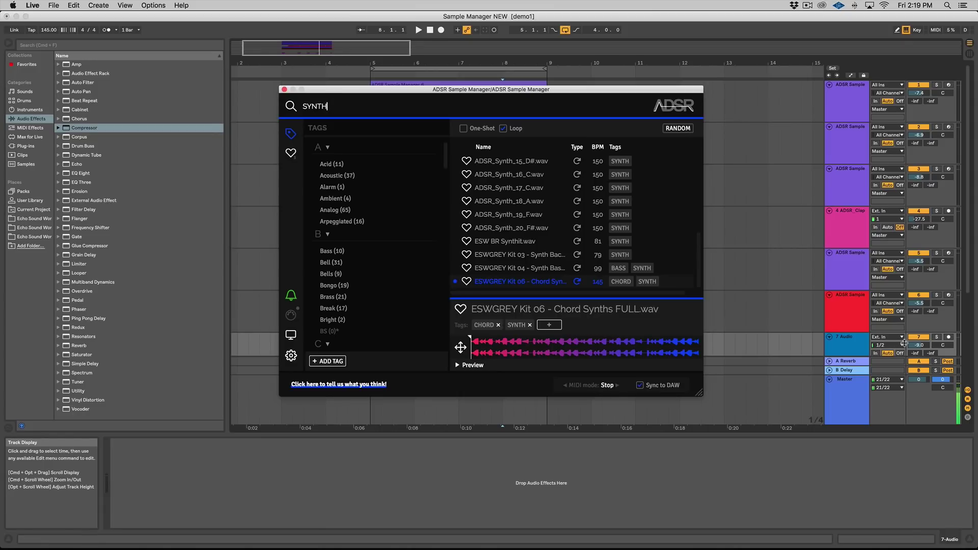
Select and arm track 6, then clear the old term from the sample manager search
click(842, 301)
click(949, 295)
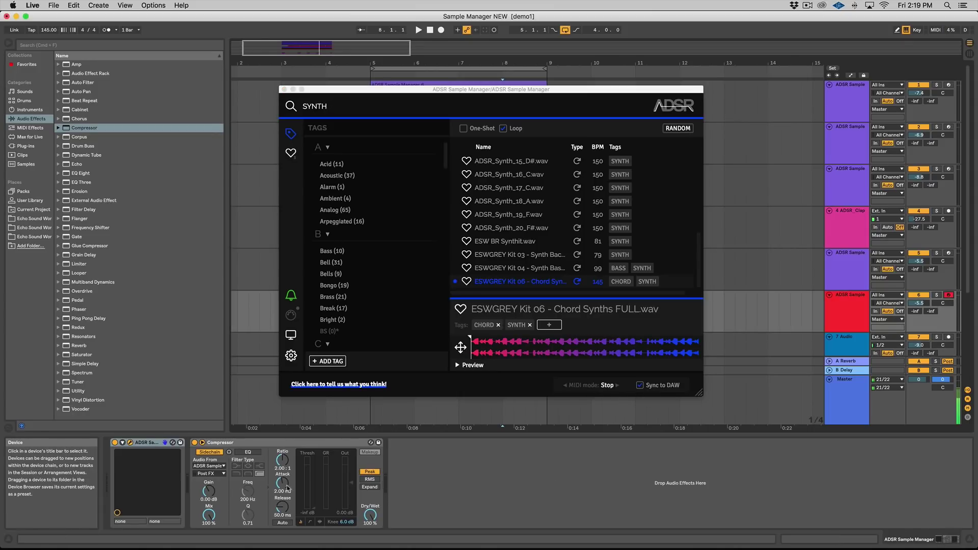
click(326, 108)
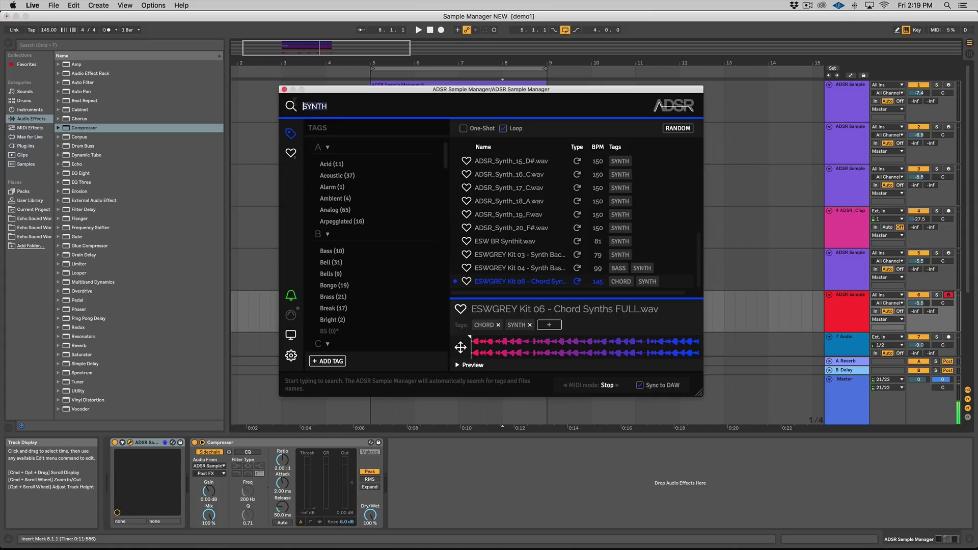
key(Return)
key(super+a)
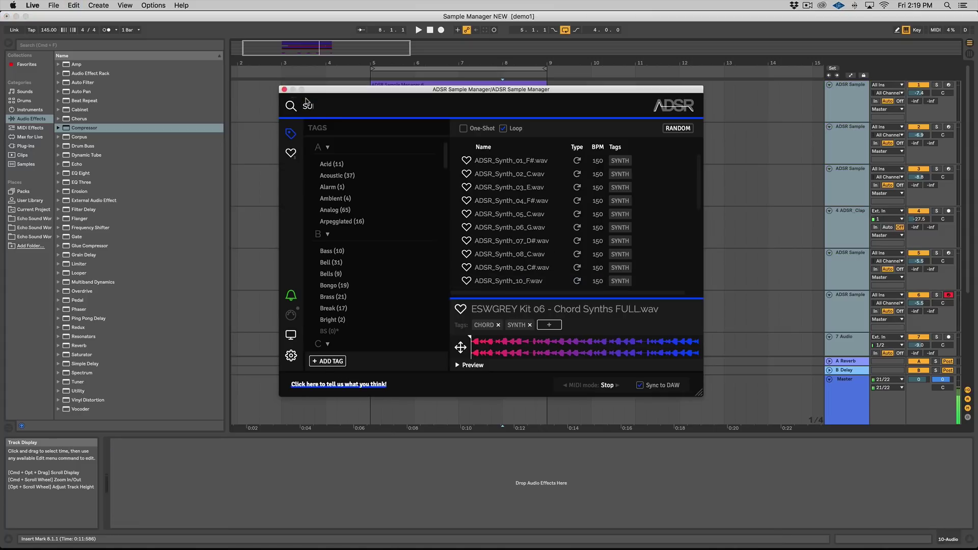
Load the ADSR_Sub_02_C#.wav sub sample and turn off Sync to DAW
click(517, 175)
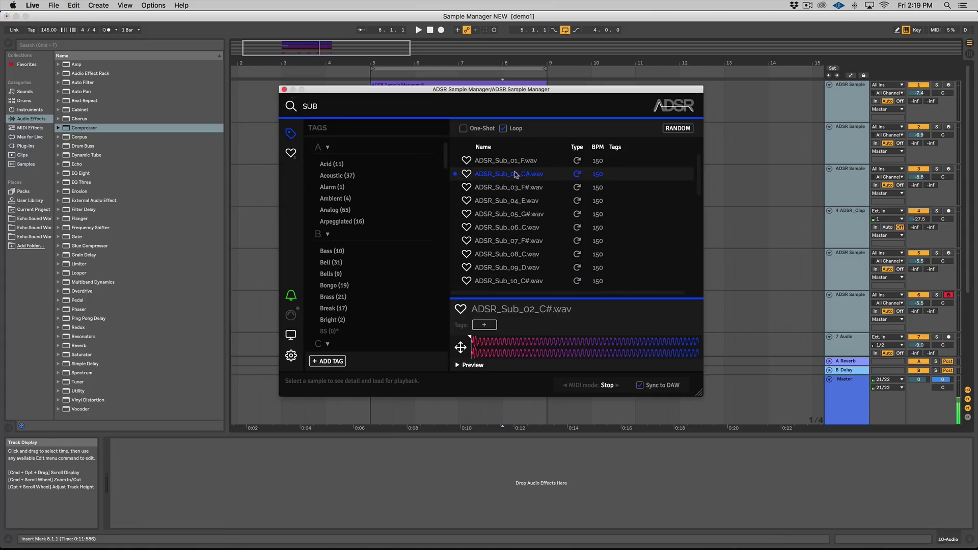
key(Up)
key(Down)
key(Down)
key(Up)
click(640, 385)
Close the sample manager and select track 6's sub bass clip
click(284, 89)
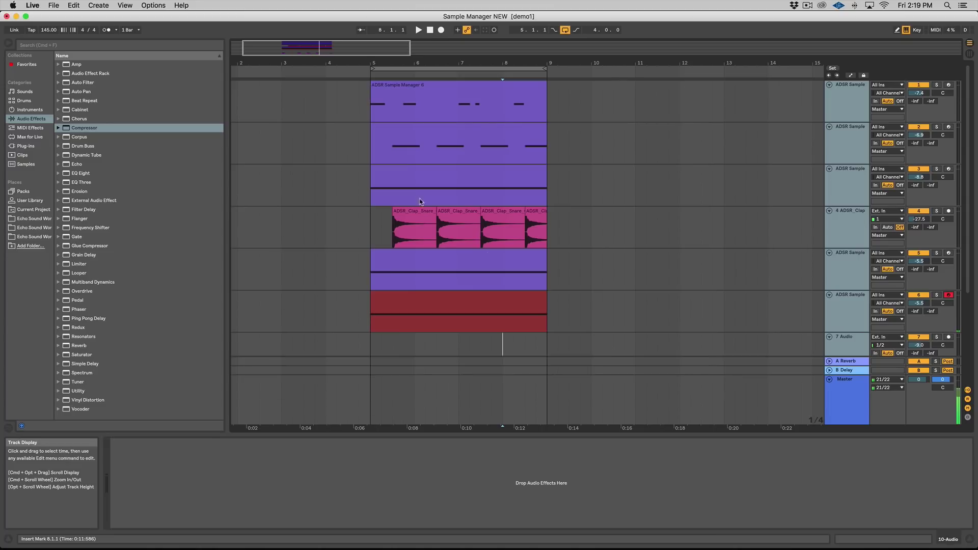
click(458, 299)
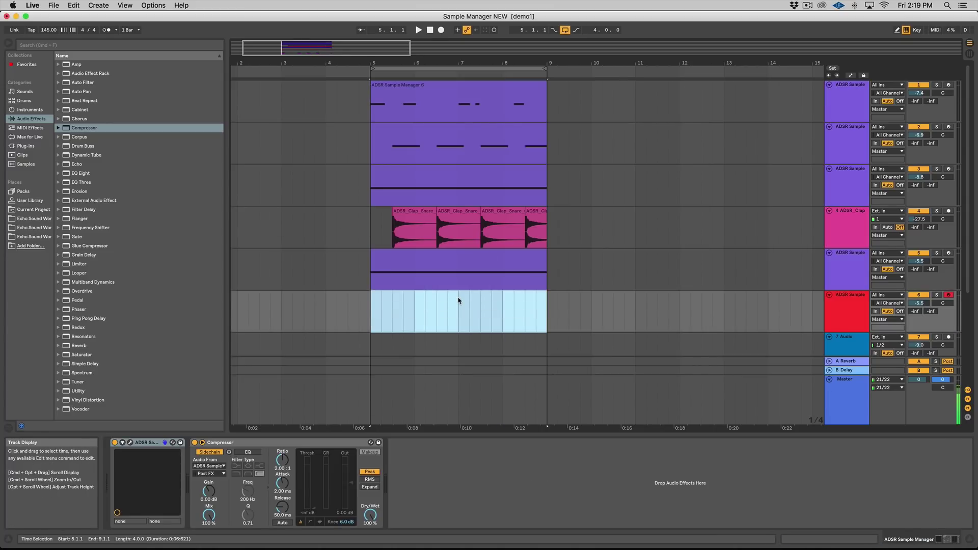